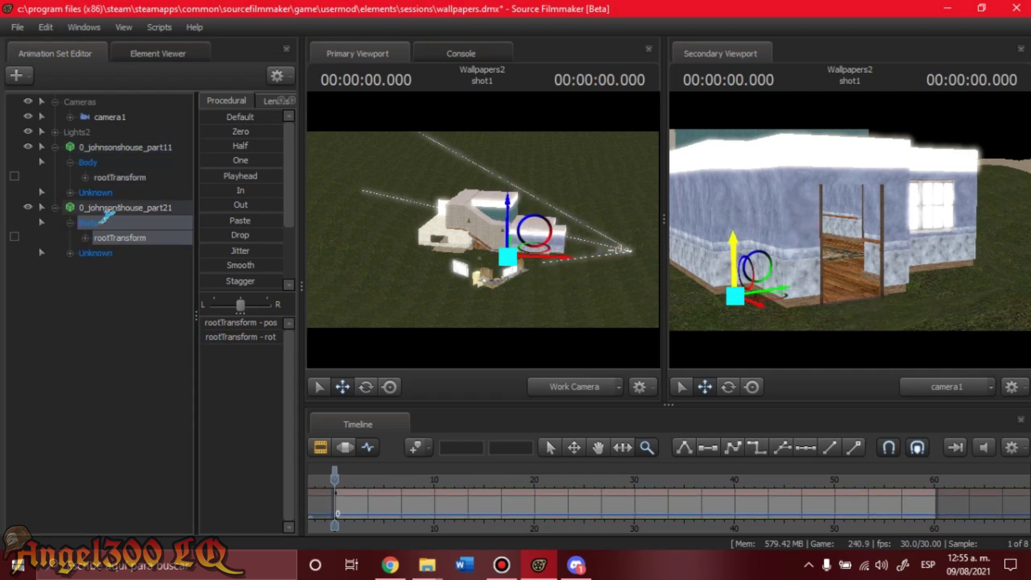
Raise the house section's rootTransform position to meet the other part and view it close-up
{"action": "left_click", "coordinate": [233, 322]}
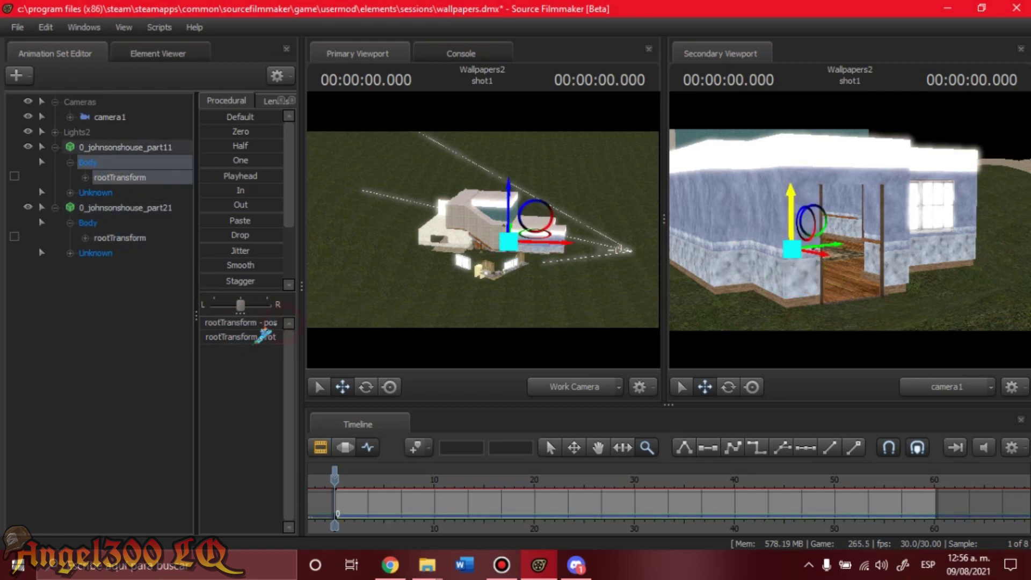
{"action": "mouse_move", "coordinate": [258, 329]}
{"action": "left_mouse_down"}
{"action": "mouse_move", "coordinate": [266, 324]}
{"action": "mouse_move", "coordinate": [252, 346]}
{"action": "left_mouse_up"}
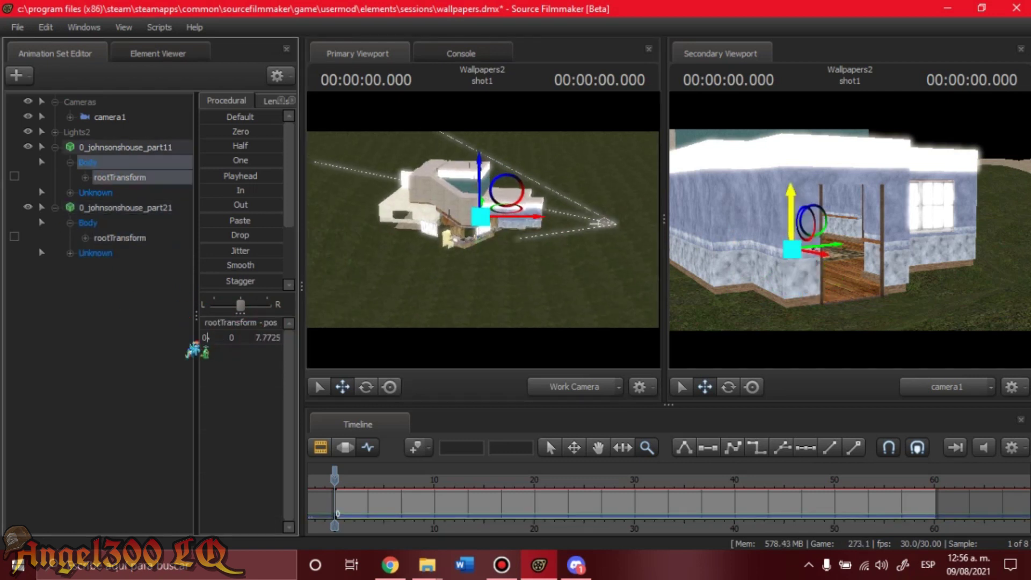
{"action": "left_click_drag", "start_coordinate": [484, 231], "coordinate": [483, 230]}
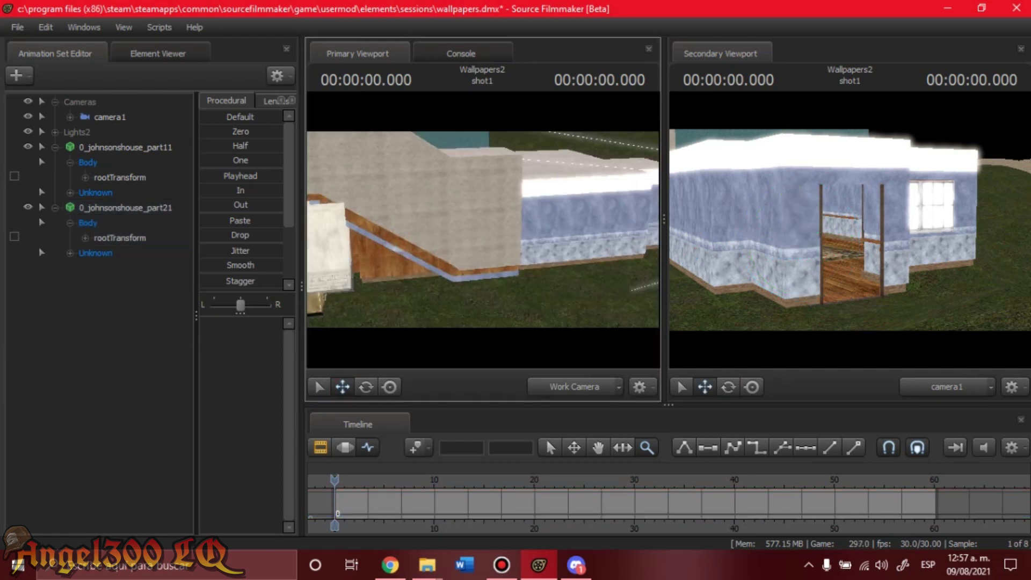
Create an animation set for the johnsonshouse_part3.mdl house model
{"action": "right_click", "coordinate": [86, 217]}
{"action": "left_click", "coordinate": [113, 224]}
{"action": "left_click", "coordinate": [287, 349]}
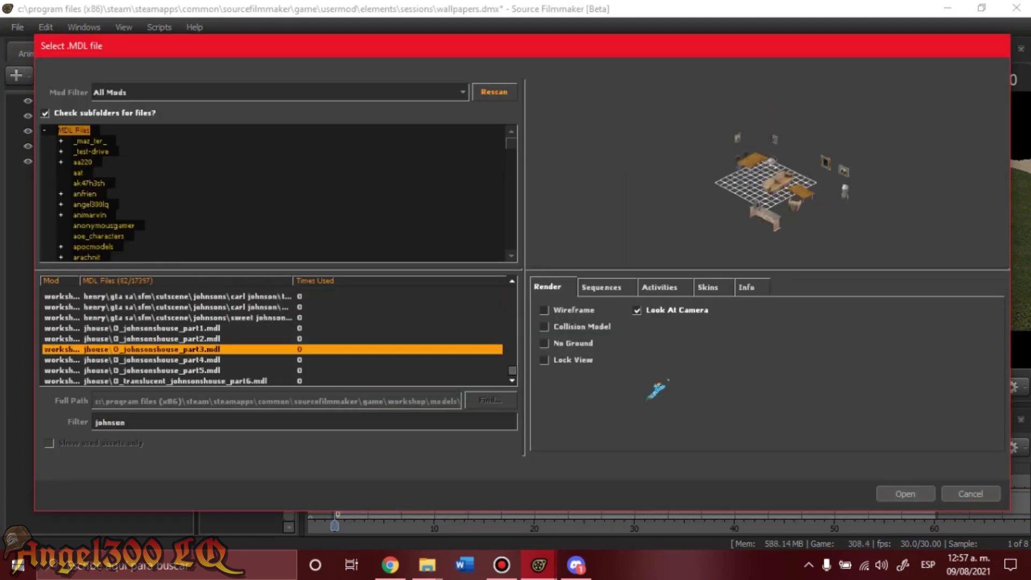
{"action": "double_click", "coordinate": [286, 349]}
Move the part3 house section into place and look toward the sofa and table
{"action": "mouse_move", "coordinate": [492, 268]}
{"action": "left_mouse_down"}
{"action": "mouse_move", "coordinate": [502, 212]}
{"action": "mouse_move", "coordinate": [472, 290]}
{"action": "mouse_move", "coordinate": [483, 269]}
{"action": "left_mouse_up"}
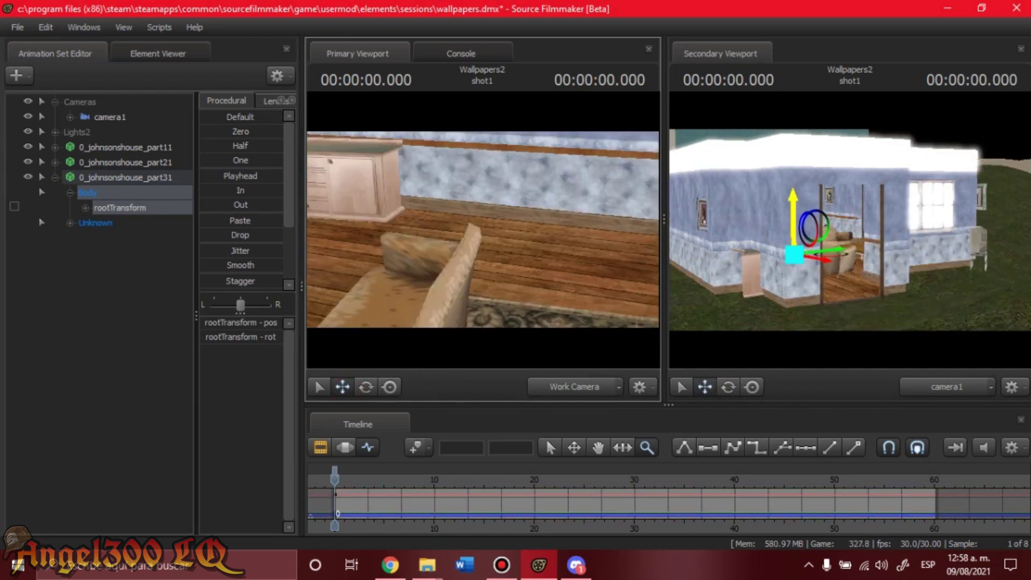
{"action": "key", "text": "e"}
{"action": "key", "text": "w"}
{"action": "left_click_drag", "start_coordinate": [483, 230], "coordinate": [483, 230]}
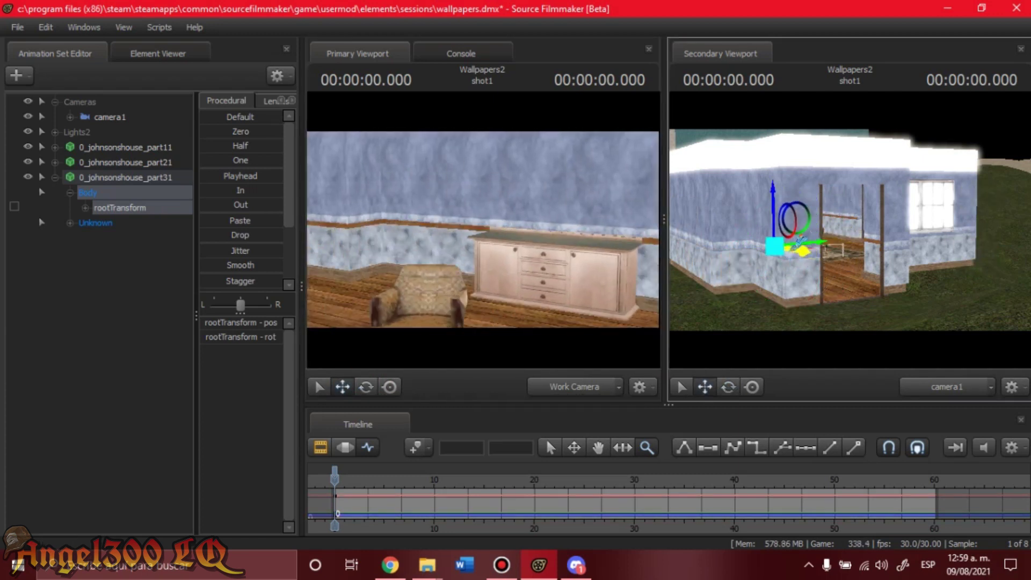
{"action": "left_click_drag", "start_coordinate": [425, 272], "coordinate": [521, 338]}
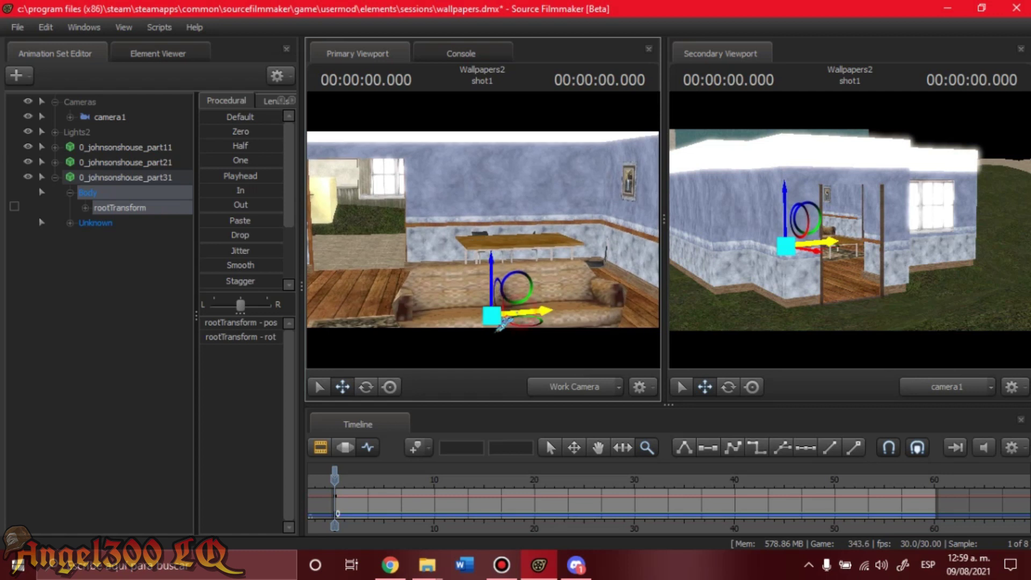
Move camera1 closer to the sofa, cancelling an accidental johnsonshouse_part4 pick
{"action": "left_click", "coordinate": [110, 117]}
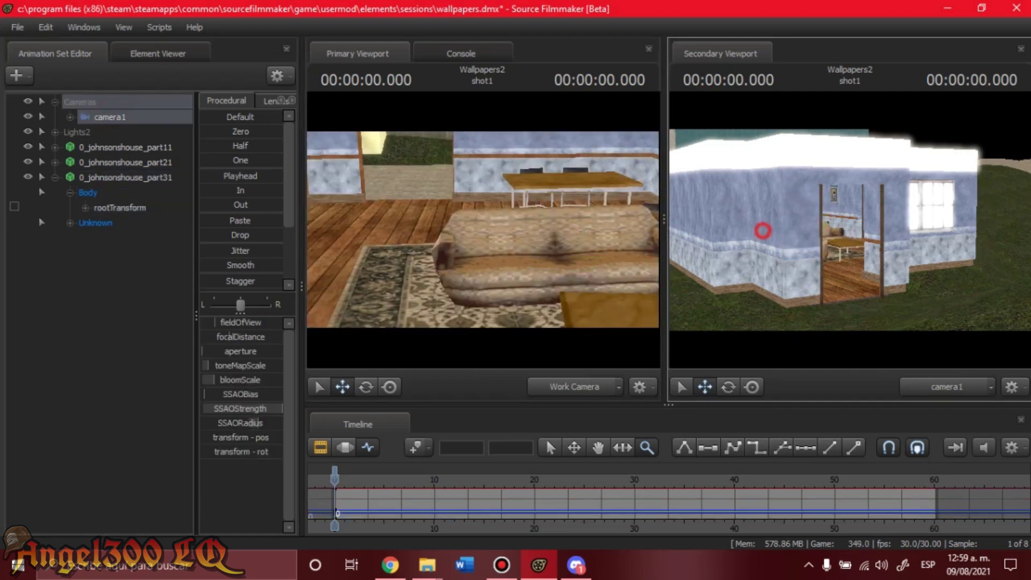
{"action": "left_click_drag", "start_coordinate": [256, 283], "coordinate": [256, 283]}
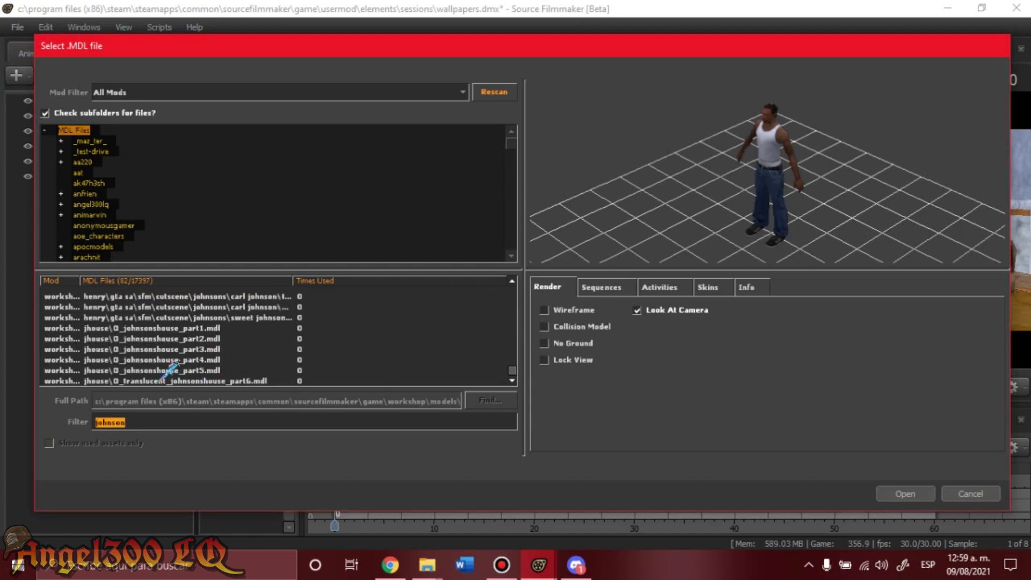
{"action": "left_click", "coordinate": [172, 361]}
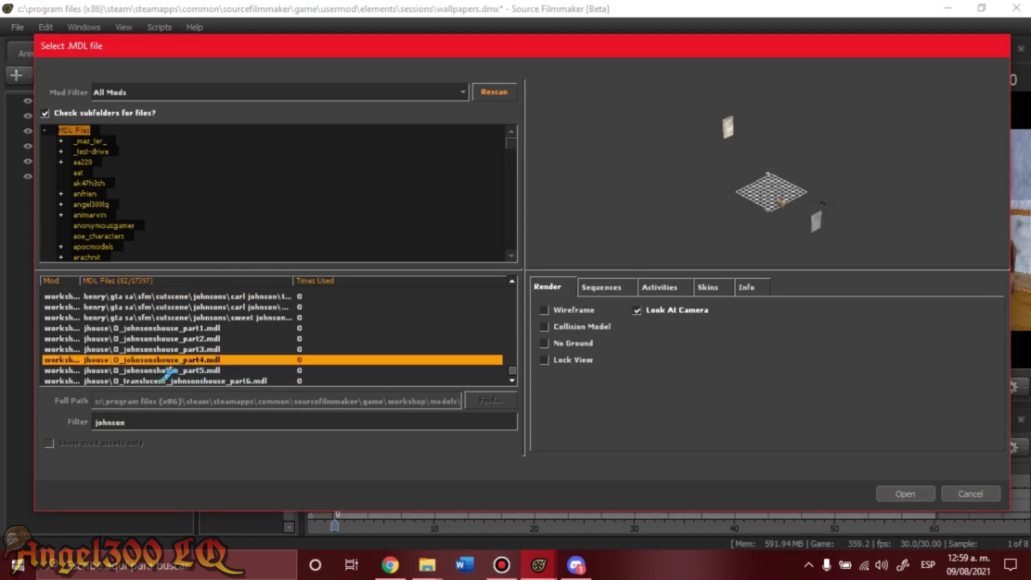
{"action": "key", "text": "Escape"}
{"action": "left_click", "coordinate": [81, 117]}
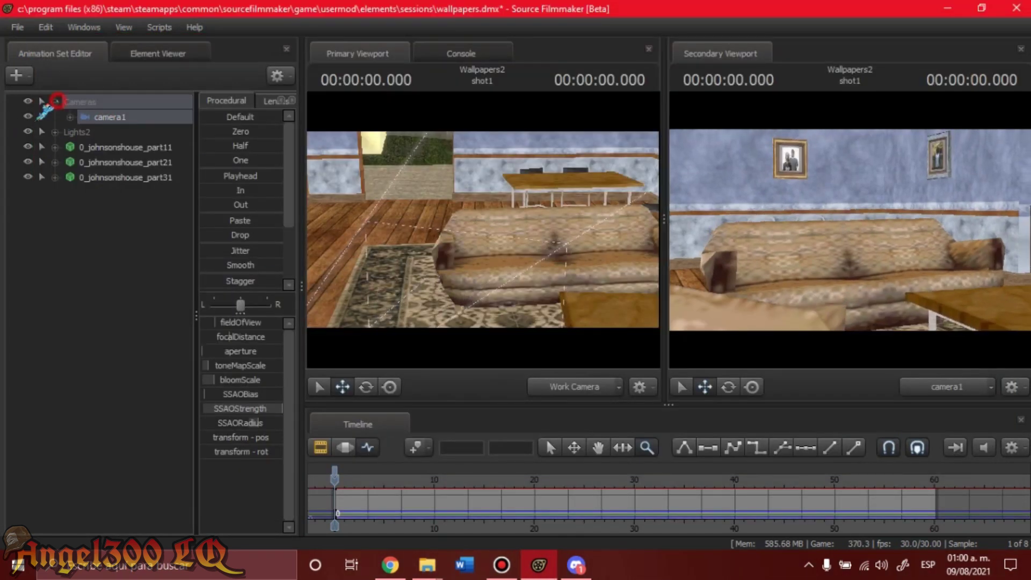
{"action": "left_click", "coordinate": [41, 102]}
Filter for 'roxanne' and add the glamrocks Roxanne Wolf model to the scene
{"action": "type", "text": "roxanne"}
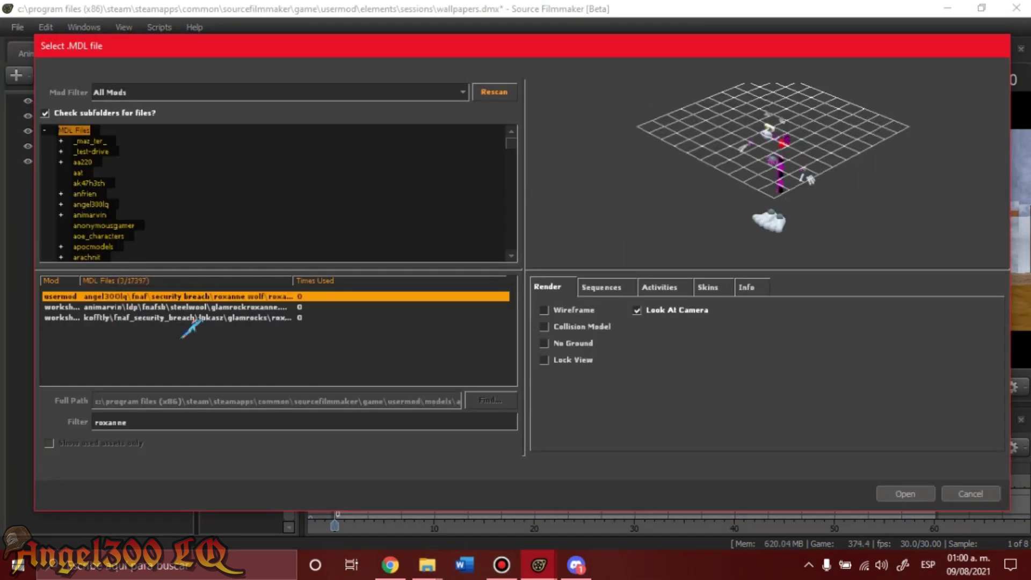
{"action": "left_click", "coordinate": [189, 317]}
{"action": "left_click", "coordinate": [902, 490]}
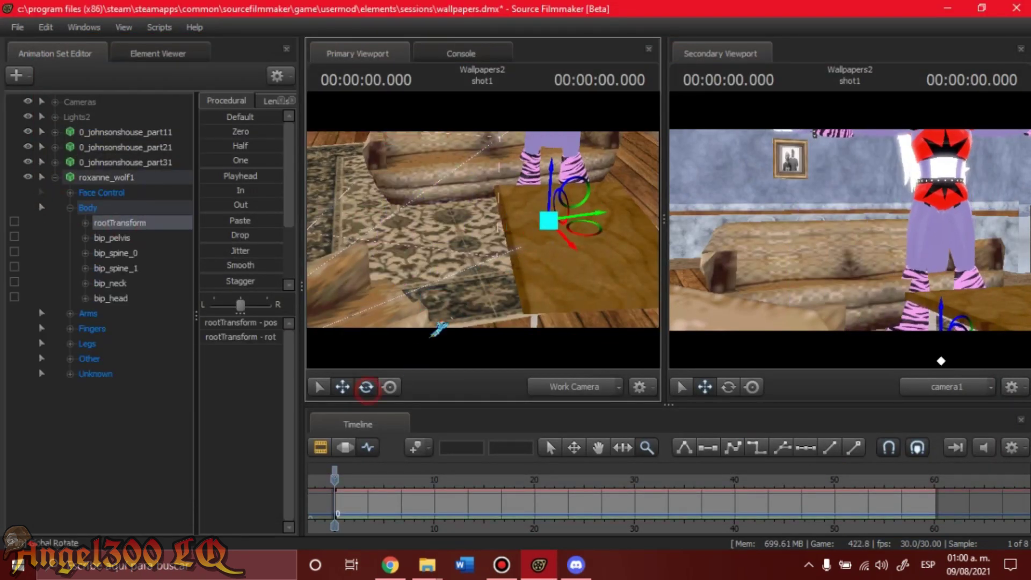
{"action": "left_click_drag", "start_coordinate": [540, 232], "coordinate": [476, 262]}
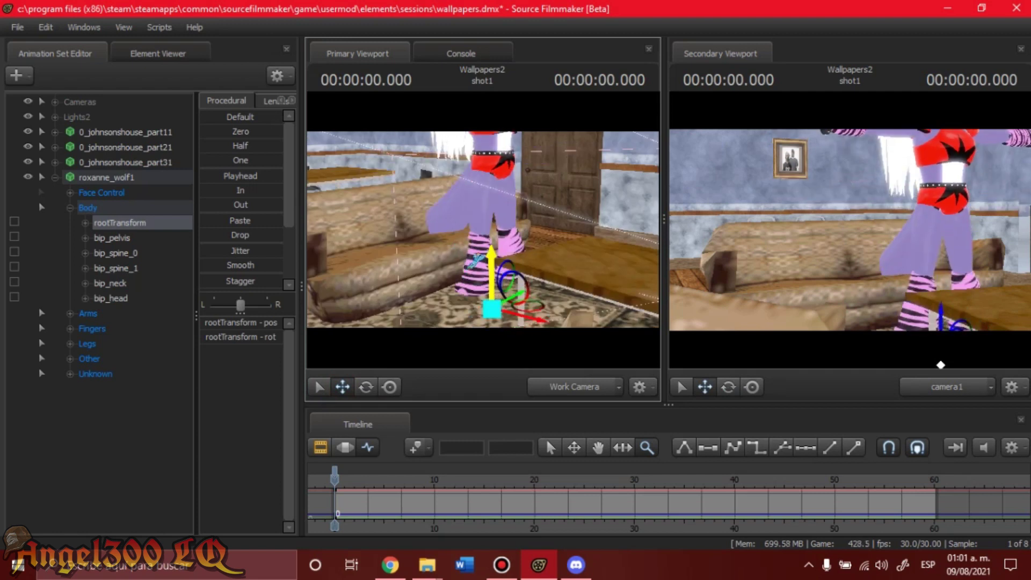
Add a rootTransform scale control to Roxanne, shrink her and place her on the sofa
{"action": "right_click", "coordinate": [171, 177]}
{"action": "left_click", "coordinate": [279, 361]}
{"action": "key", "text": "Return"}
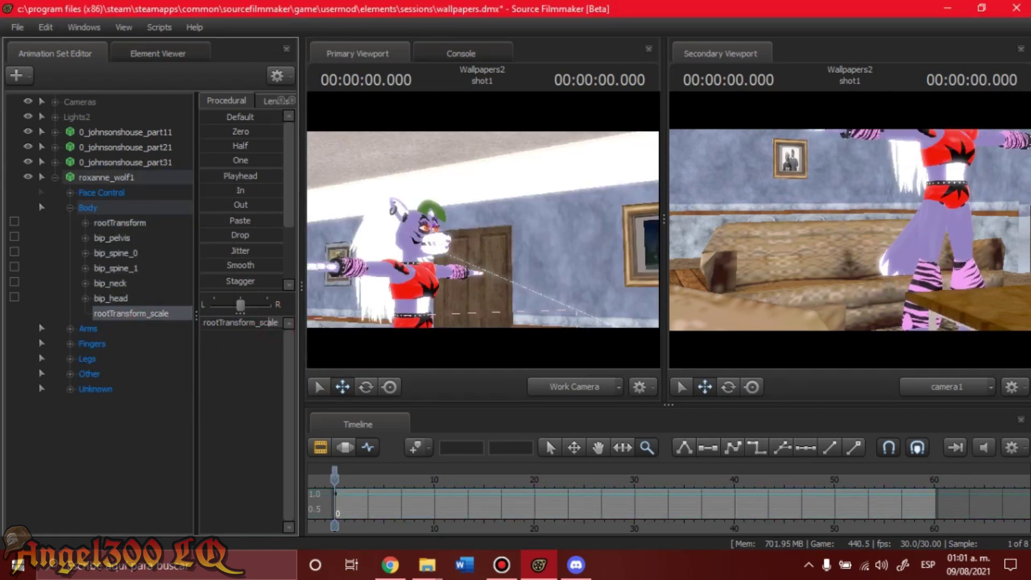
{"action": "left_click", "coordinate": [119, 222]}
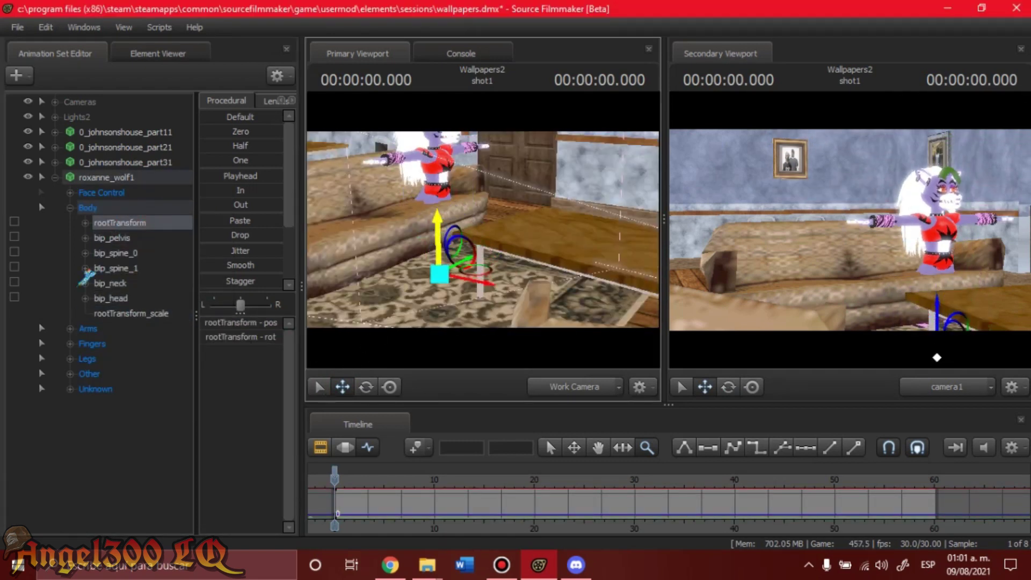
Pose Roxanne's pelvis, upper spine and head, and change one of her body groups
{"action": "left_click", "coordinate": [113, 237]}
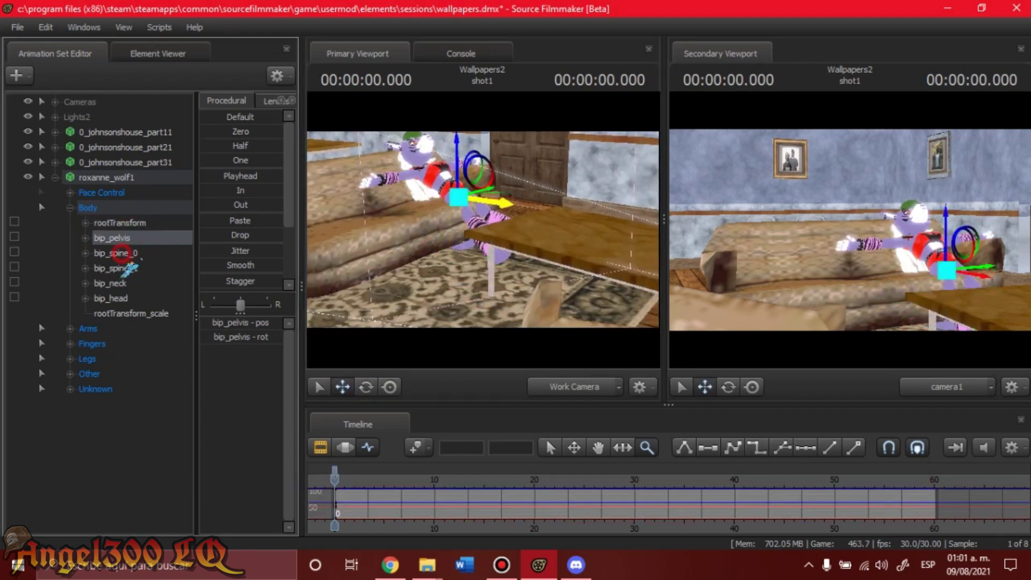
{"action": "left_click", "coordinate": [117, 268]}
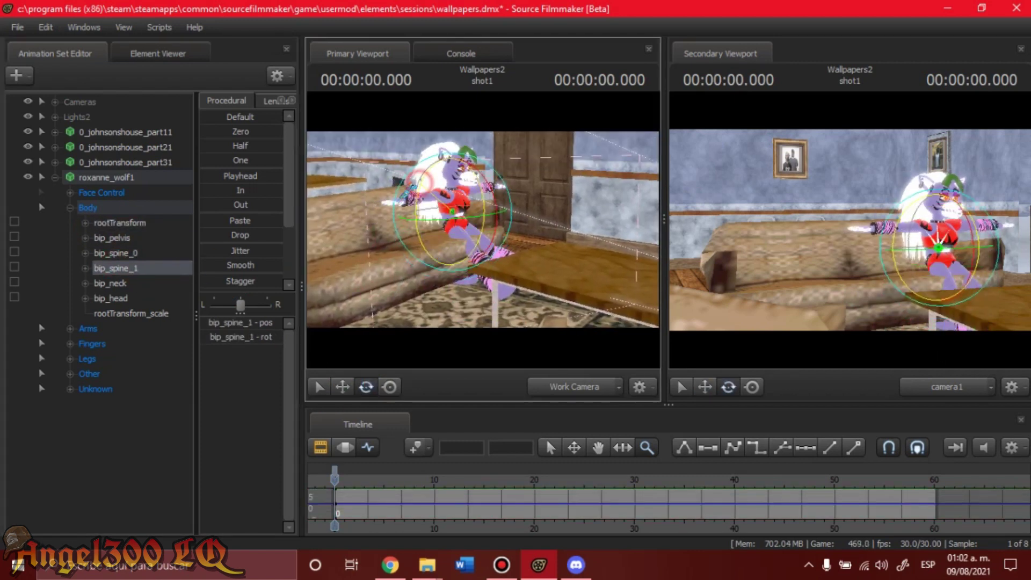
{"action": "left_click", "coordinate": [119, 298]}
{"action": "right_click", "coordinate": [99, 179]}
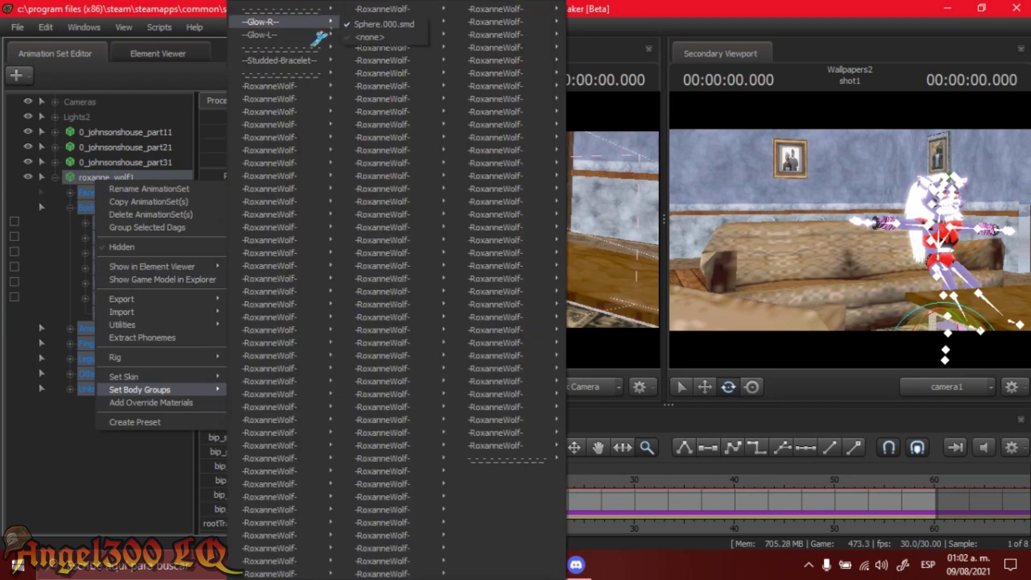
{"action": "left_click", "coordinate": [370, 37]}
Pose Roxanne's left upper arm, left lower arm and raised right upper arm
{"action": "left_click", "coordinate": [69, 211]}
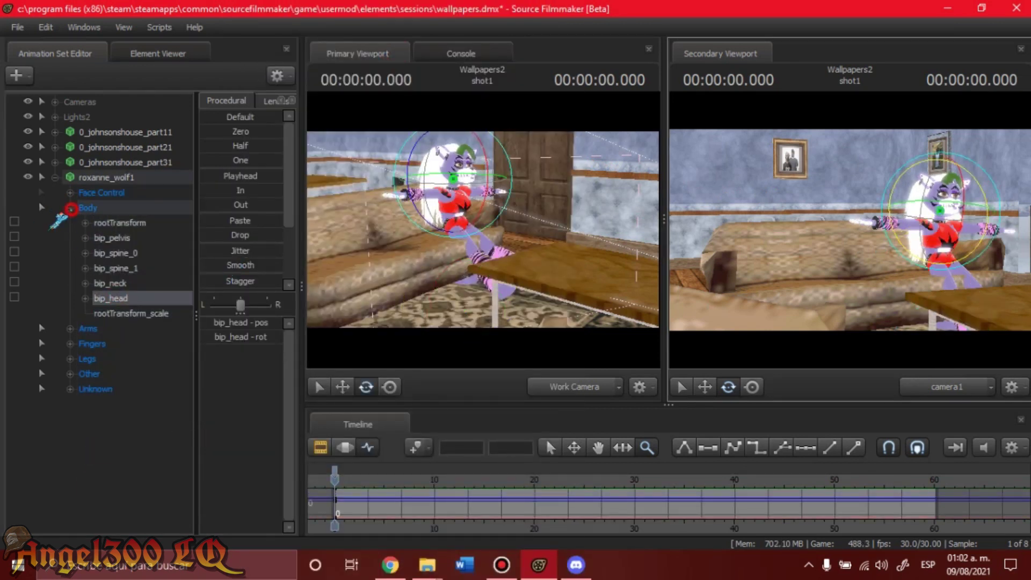
{"action": "left_click", "coordinate": [71, 222]}
{"action": "left_click", "coordinate": [122, 237]}
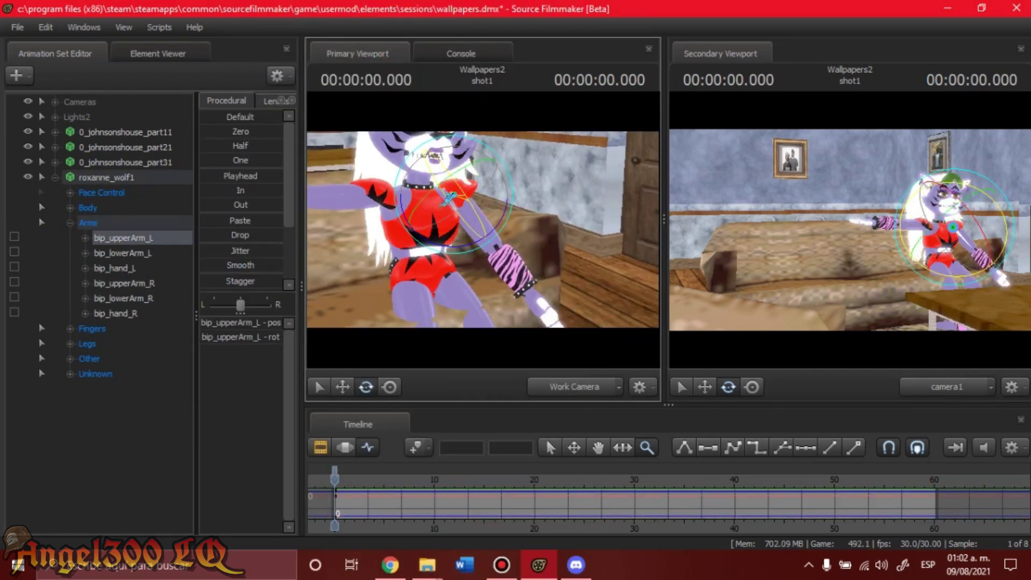
{"action": "key", "text": "Down"}
{"action": "key", "text": "Down"}
{"action": "key", "text": "Down"}
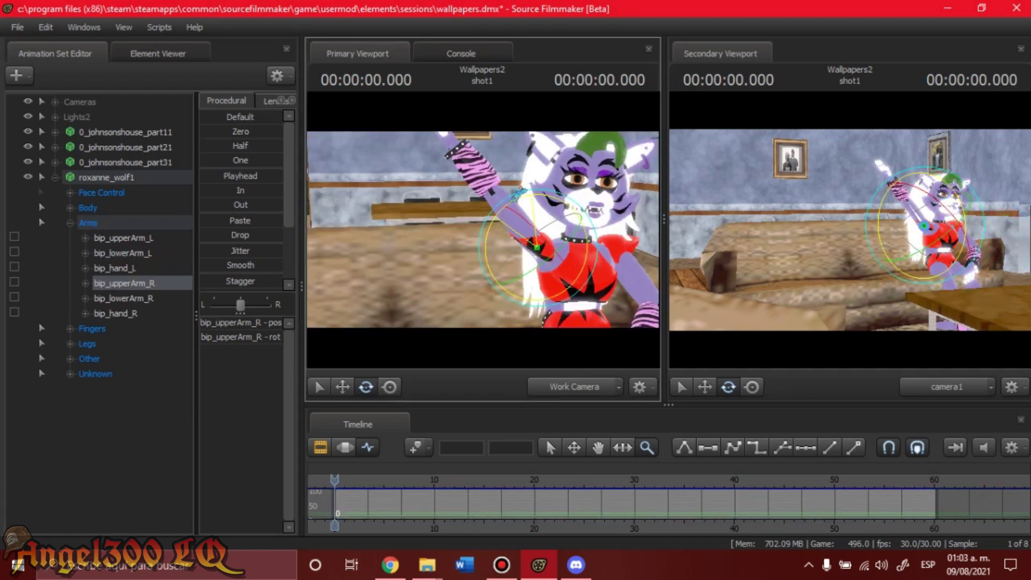
{"action": "key", "text": "Down"}
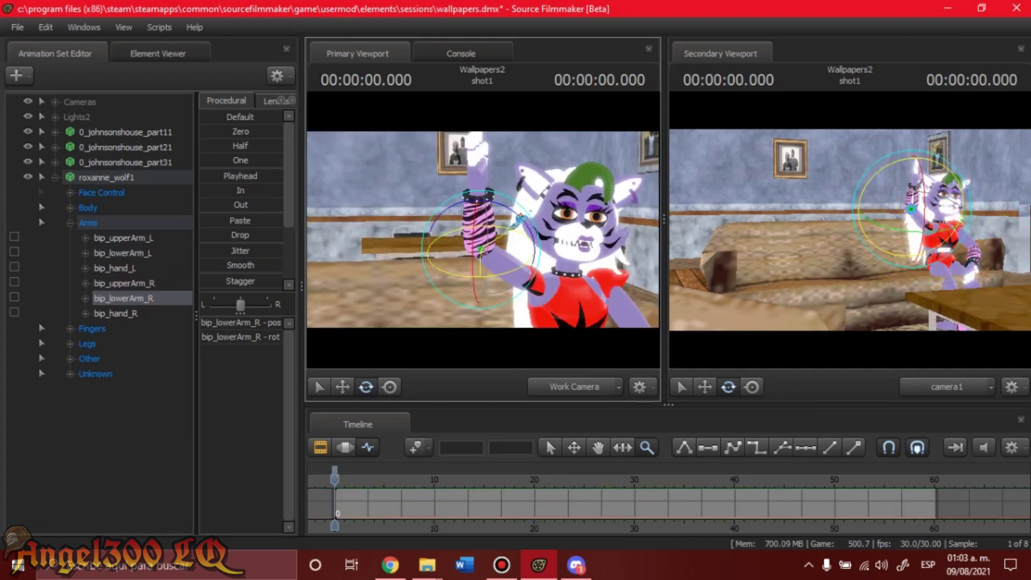
Curl Roxanne's right-hand thumb and finger bones
{"action": "left_click", "coordinate": [70, 223]}
{"action": "left_click", "coordinate": [85, 253]}
{"action": "left_click", "coordinate": [137, 267]}
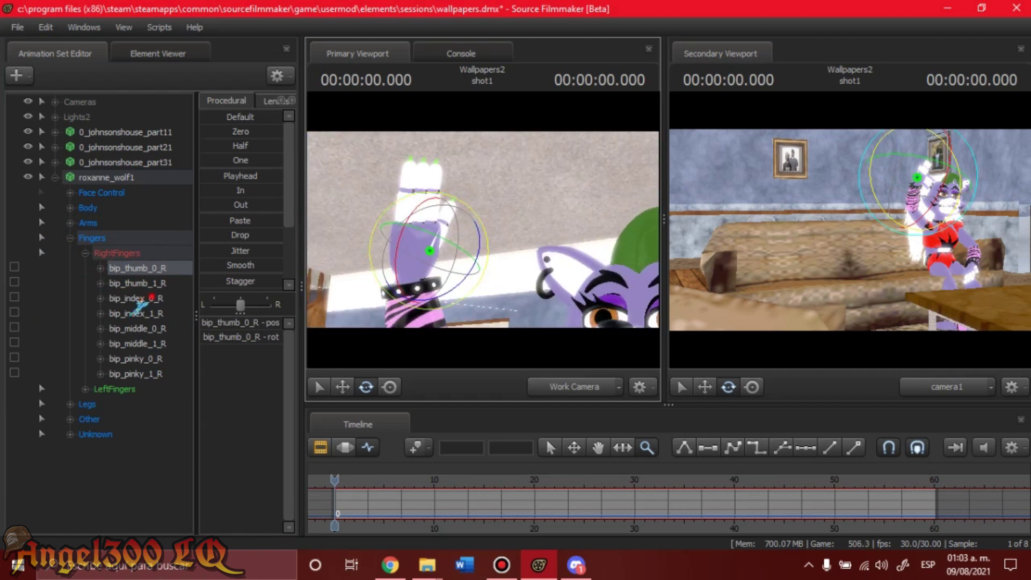
{"action": "left_click", "coordinate": [135, 313]}
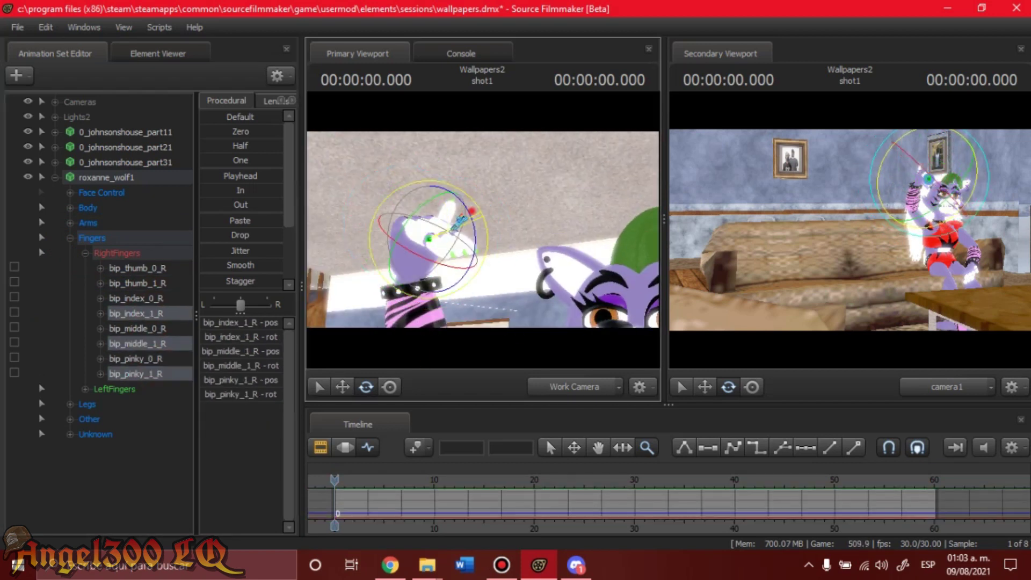
{"action": "left_click", "coordinate": [137, 267]}
{"action": "key", "text": "Down"}
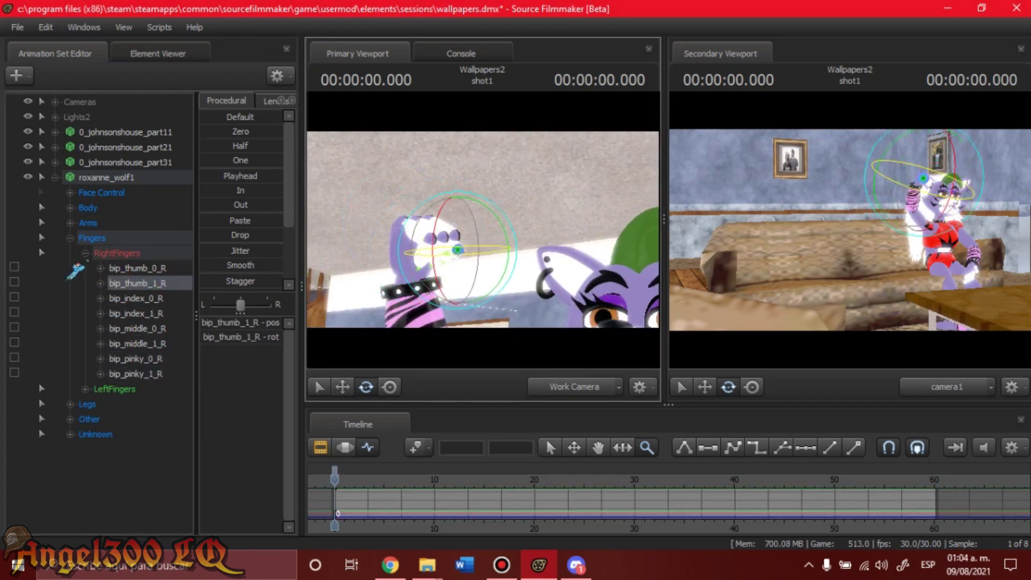
{"action": "right_click", "coordinate": [102, 395]}
{"action": "left_click", "coordinate": [208, 432]}
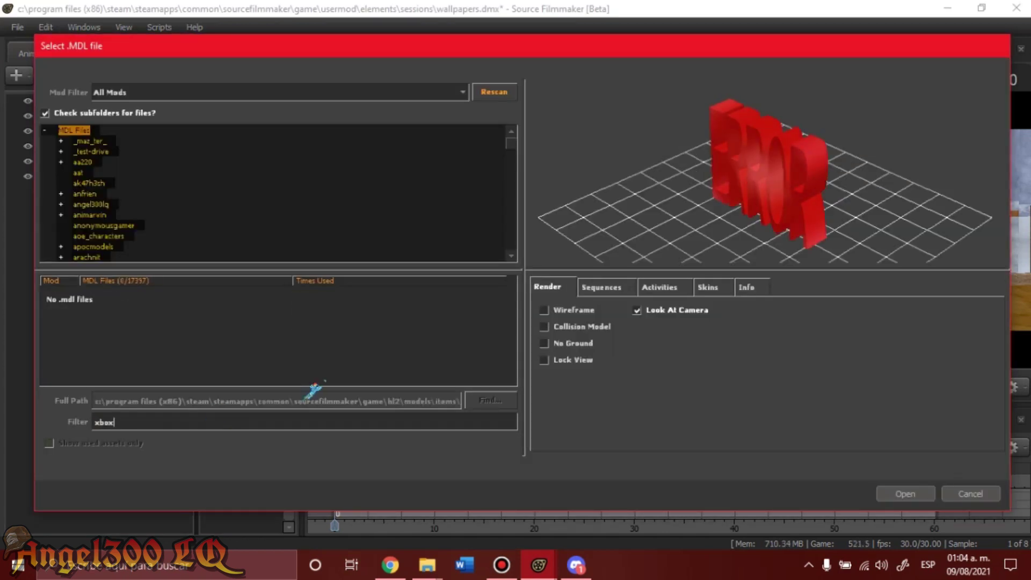
Load the Xbox controller model into the scene and select its root transform
{"action": "left_click", "coordinate": [188, 370]}
{"action": "left_click", "coordinate": [905, 494]}
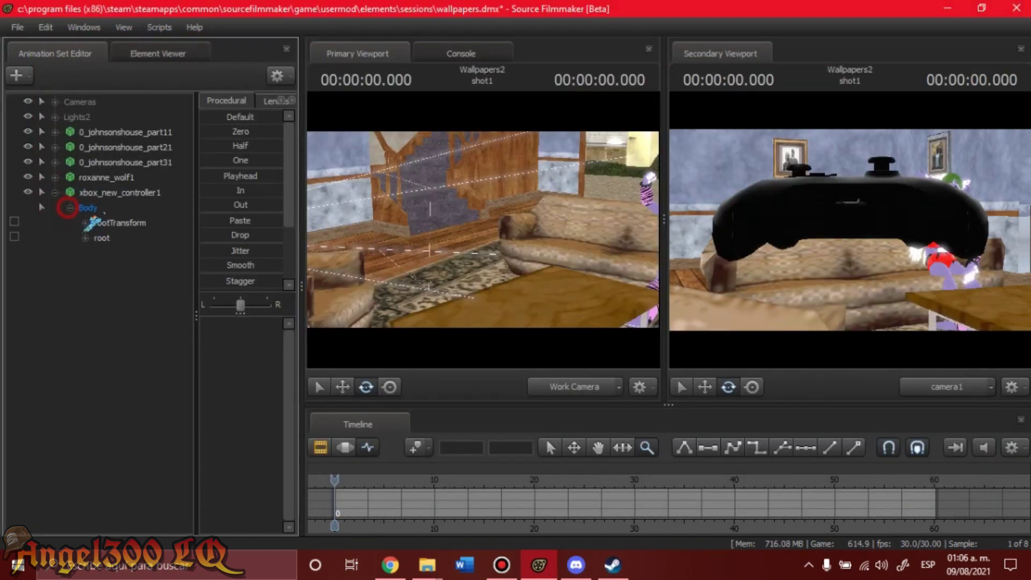
{"action": "left_click", "coordinate": [95, 221]}
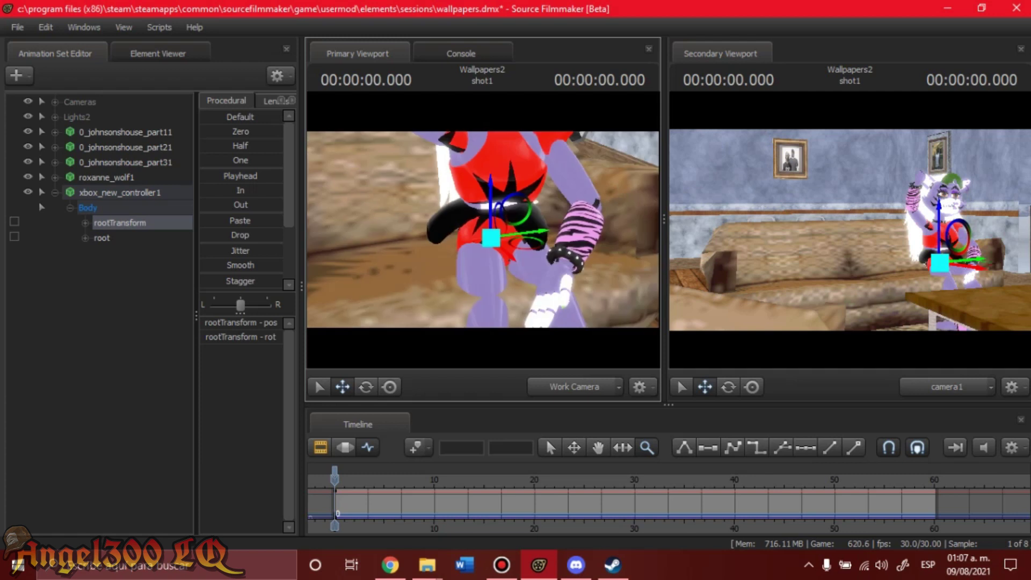
{"action": "key", "text": "e"}
Add a rootTransform_scale control, then rotate and fit the controller into Roxanne's hand
{"action": "right_click", "coordinate": [113, 193]}
{"action": "left_click", "coordinate": [134, 322]}
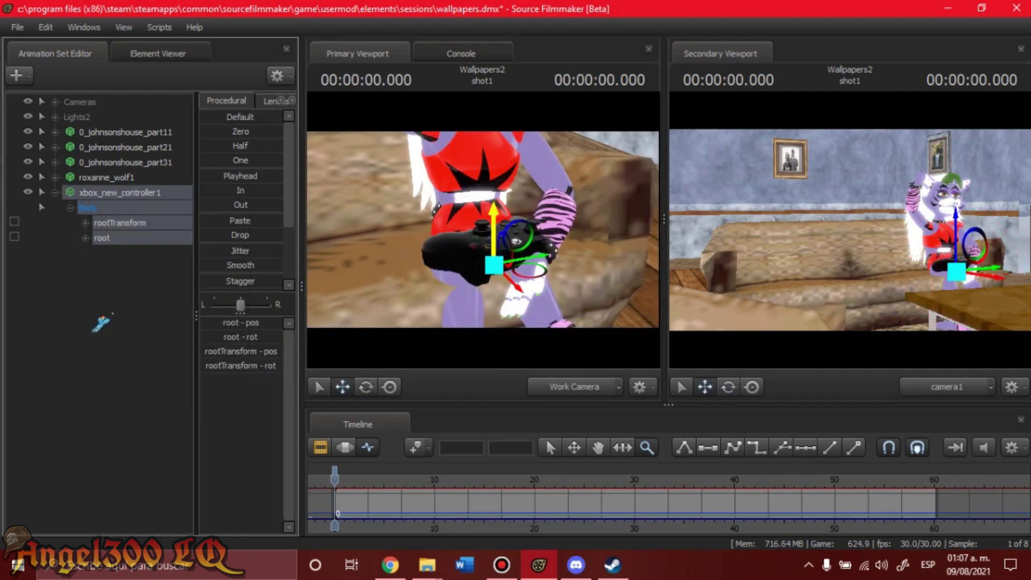
{"action": "key", "text": "Return"}
{"action": "key", "text": "f"}
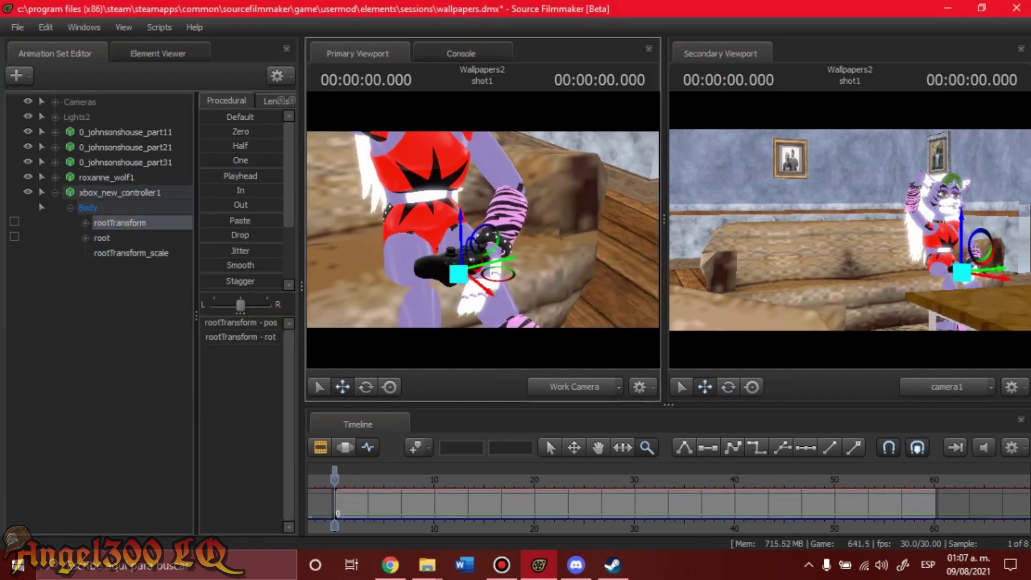
{"action": "key", "text": "e"}
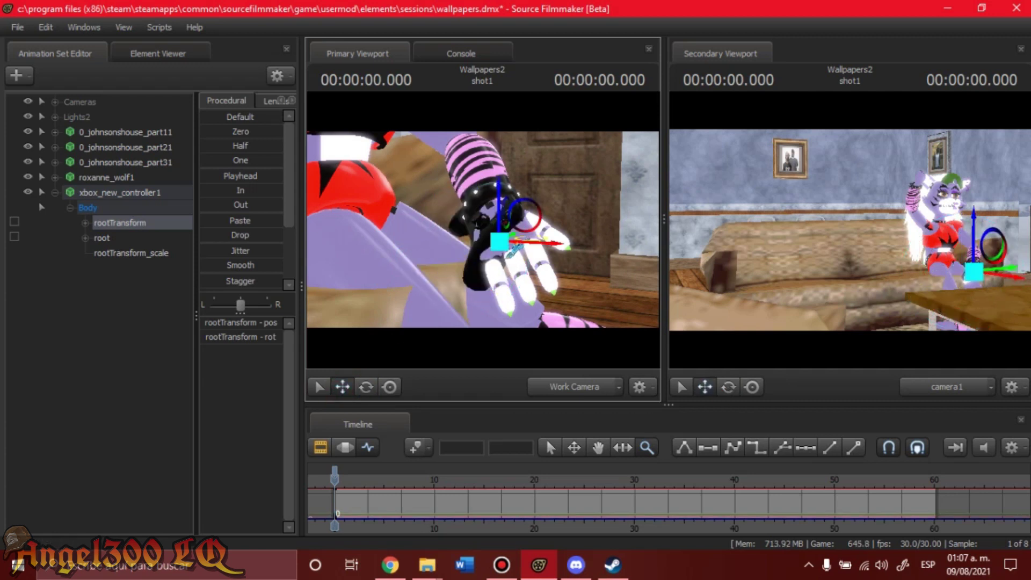
{"action": "left_click_drag", "start_coordinate": [483, 229], "coordinate": [462, 215]}
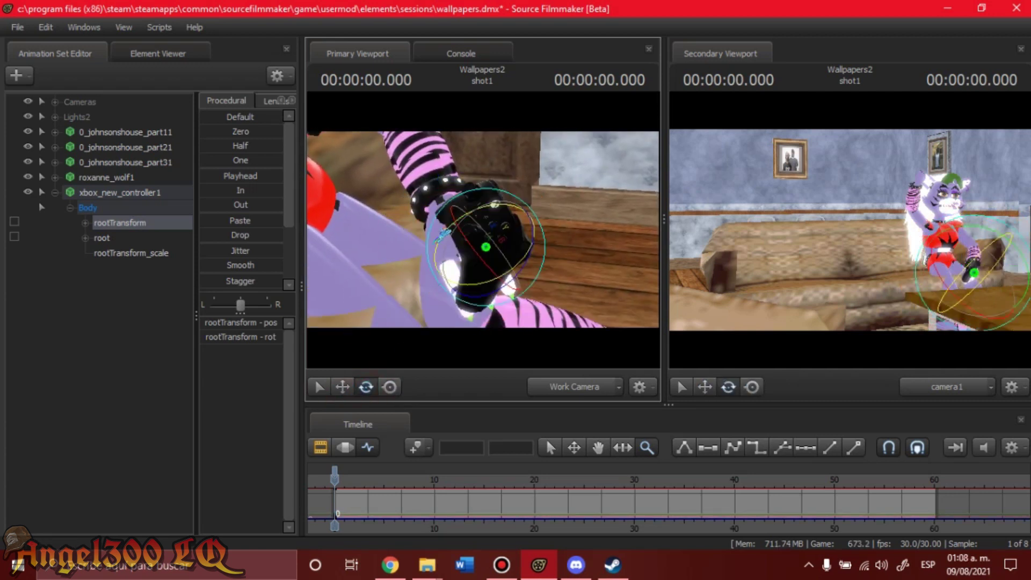
Bend Roxanne's left thumb bones to wrap around the controller
{"action": "left_click", "coordinate": [442, 204]}
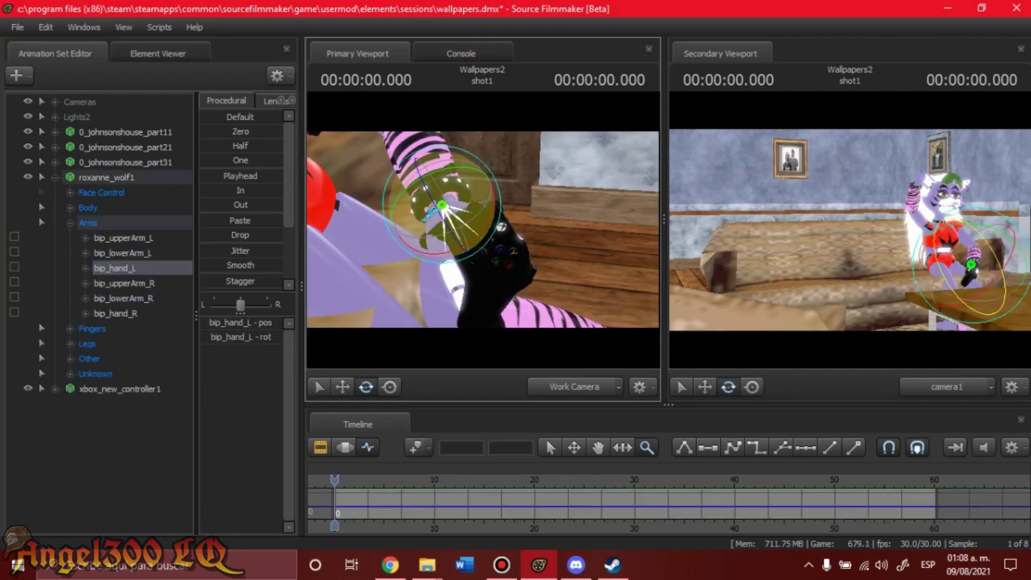
{"action": "mouse_move", "coordinate": [441, 204]}
{"action": "left_mouse_down"}
{"action": "mouse_move", "coordinate": [462, 225]}
{"action": "mouse_move", "coordinate": [451, 214]}
{"action": "left_mouse_up"}
{"action": "left_click", "coordinate": [451, 215]}
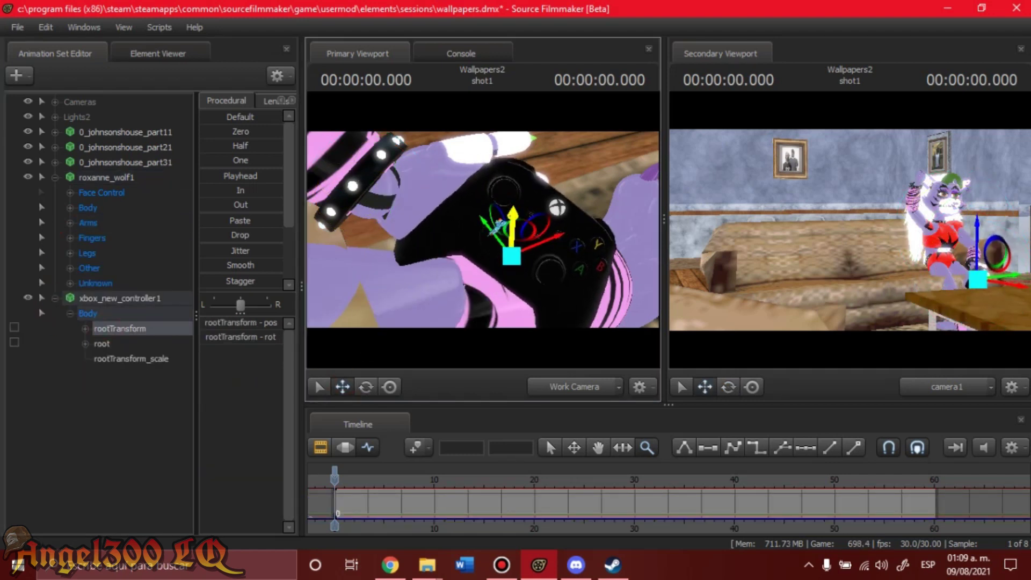
{"action": "left_click", "coordinate": [472, 237]}
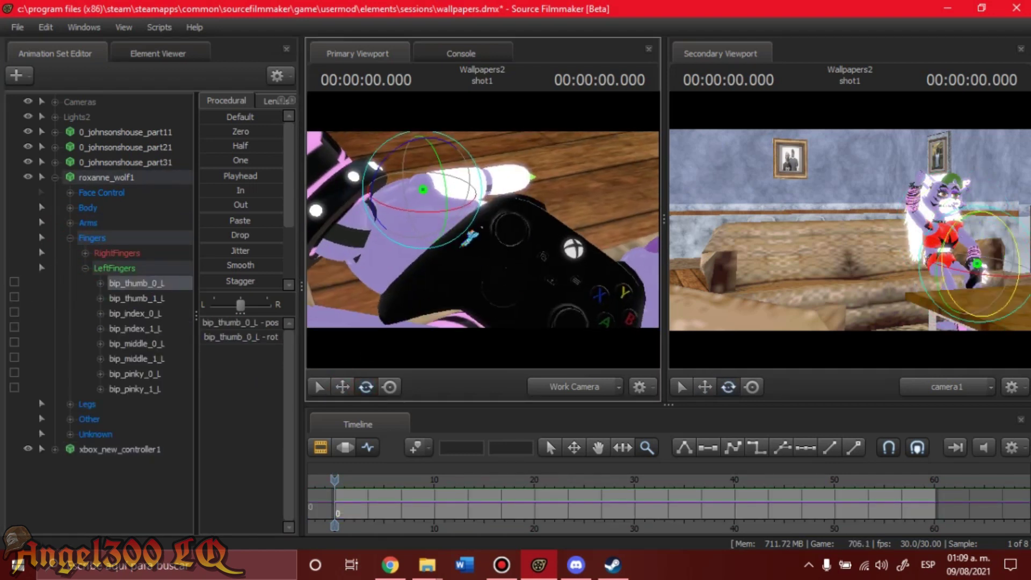
{"action": "left_click_drag", "start_coordinate": [402, 245], "coordinate": [438, 245]}
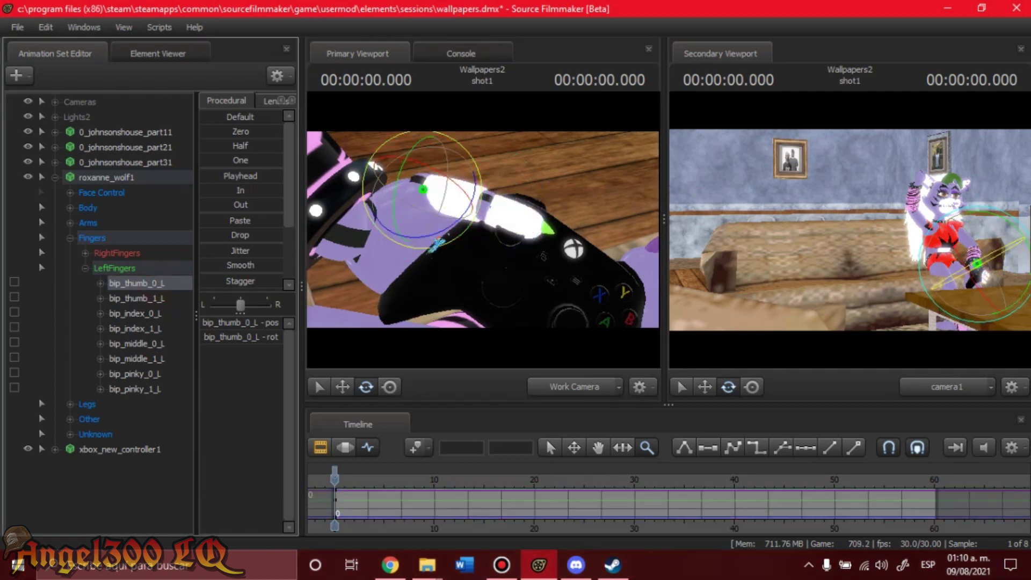
{"action": "left_click", "coordinate": [157, 297]}
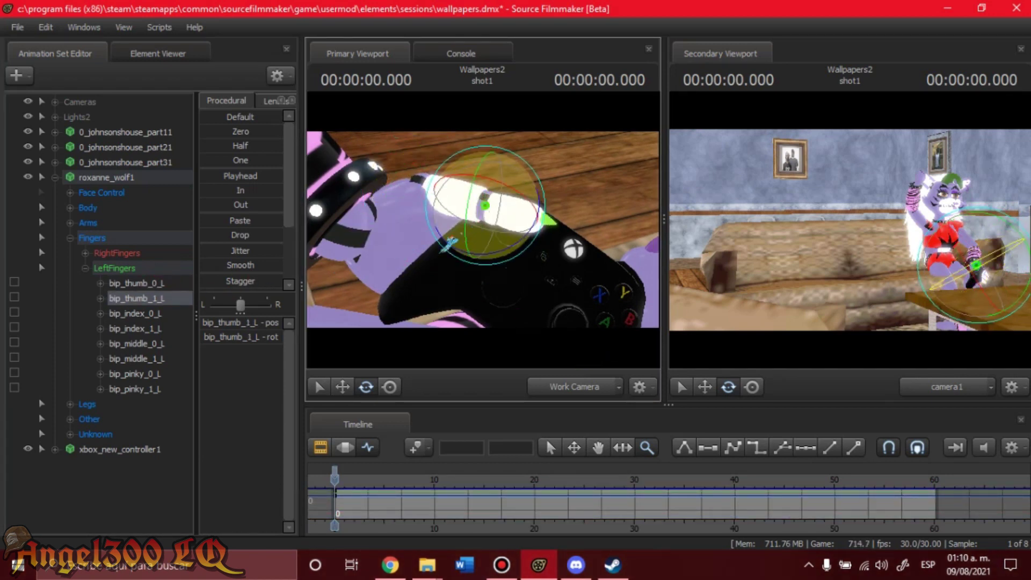
{"action": "left_click", "coordinate": [137, 298]}
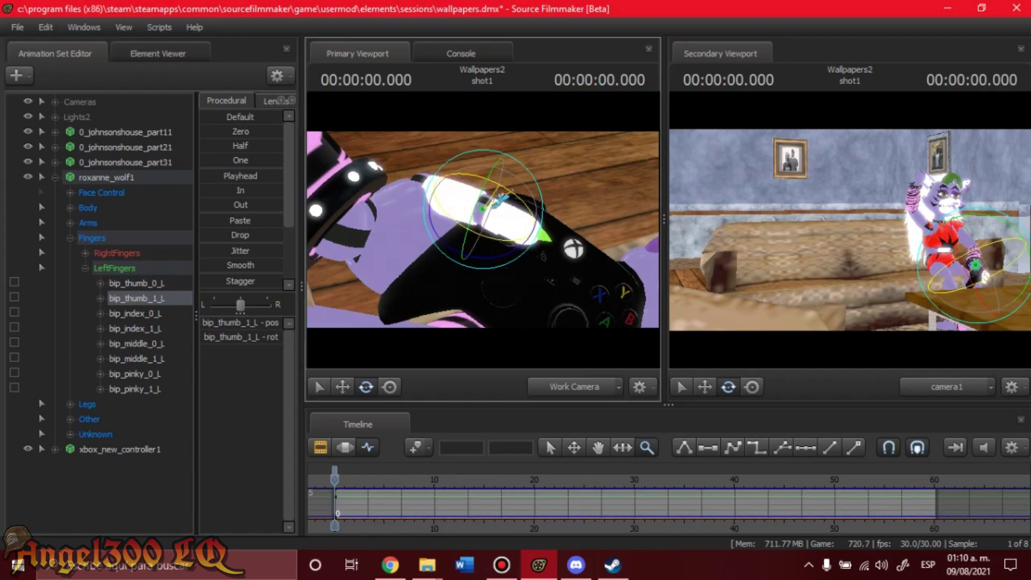
{"action": "left_click_drag", "start_coordinate": [441, 230], "coordinate": [470, 239]}
Bend the left index, middle and pinky finger bones to grip the controller
{"action": "key", "text": "Down"}
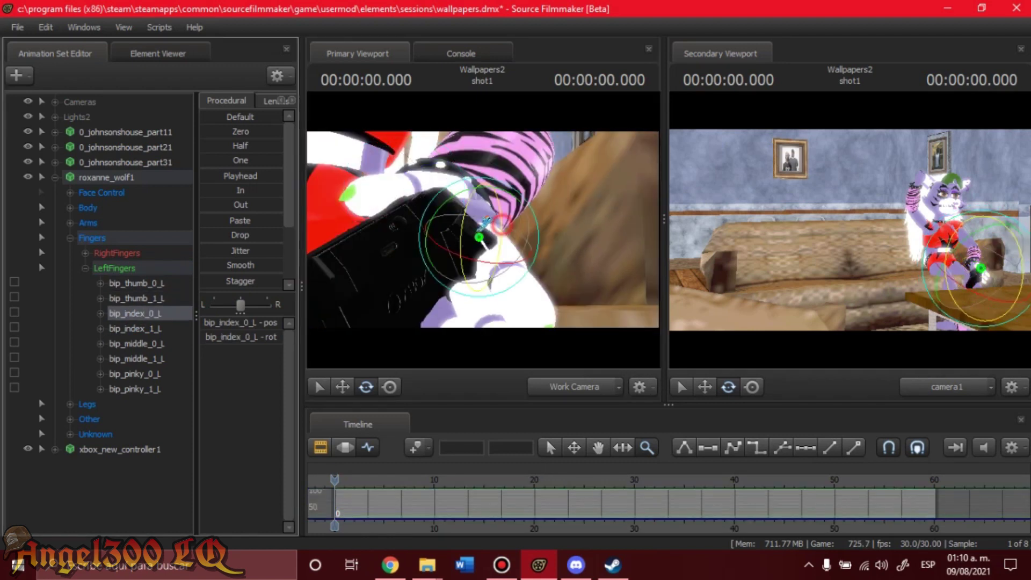
{"action": "key", "text": "Down"}
{"action": "key", "text": "Up"}
{"action": "key", "text": "Down"}
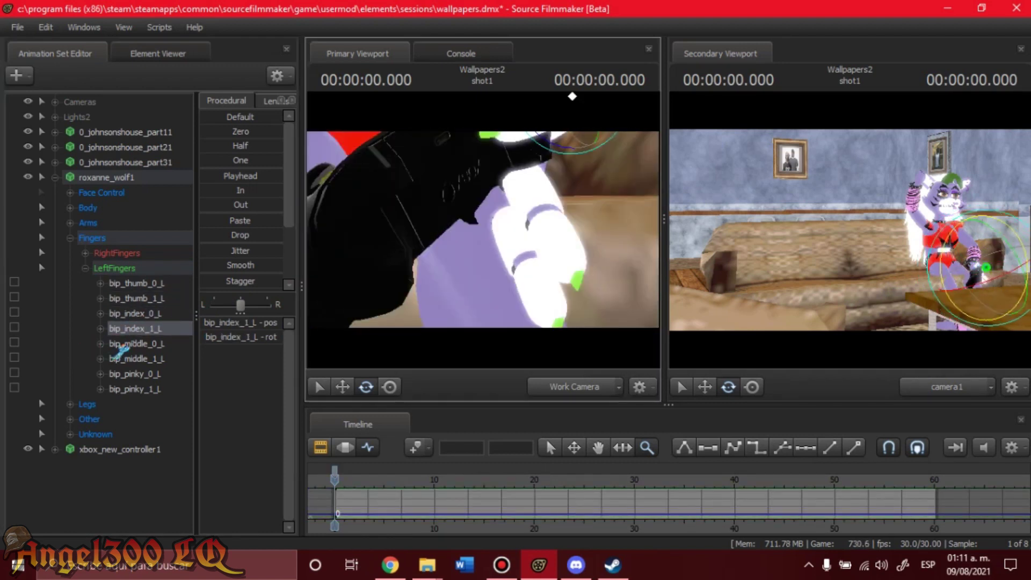
{"action": "key", "text": "Down"}
{"action": "key", "text": "Down"}
{"action": "key", "text": "Down"}
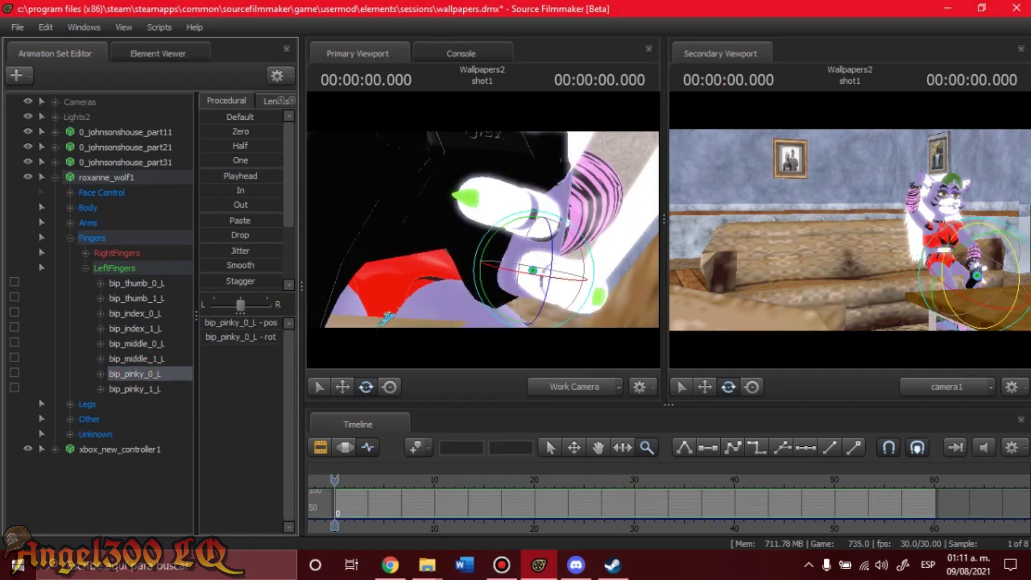
{"action": "key", "text": "Down"}
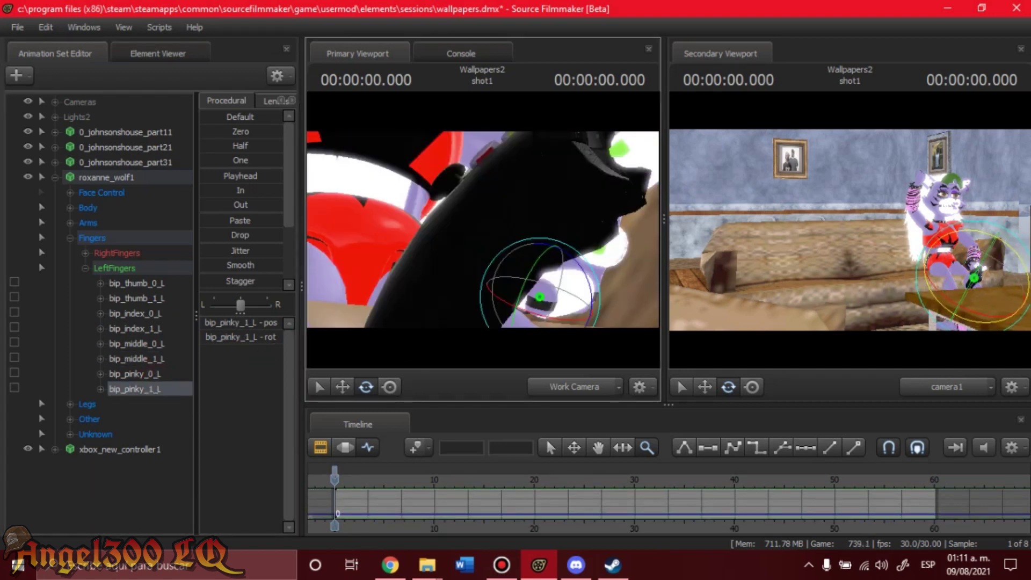
Rotate bip_hip_L, bip_knee_L, bip_hip_R and bip_knee_R into a seated leg pose
{"action": "key", "text": "Down"}
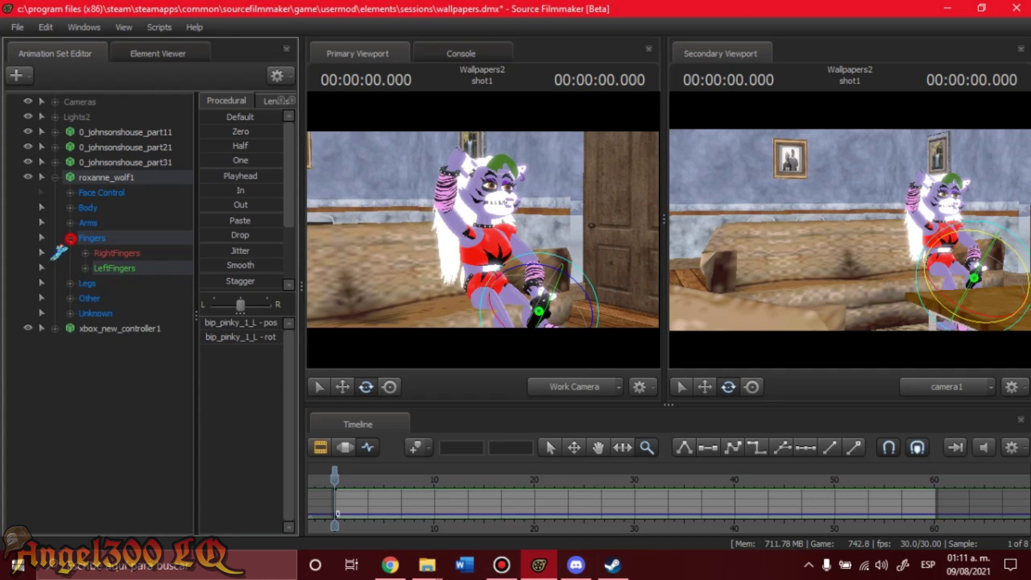
{"action": "key", "text": "Down"}
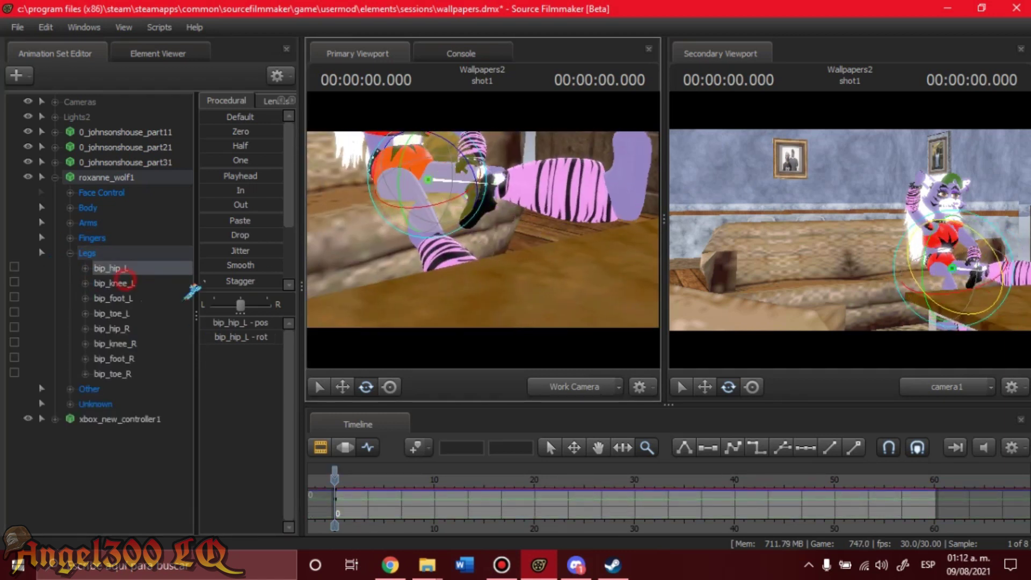
{"action": "left_click", "coordinate": [127, 279]}
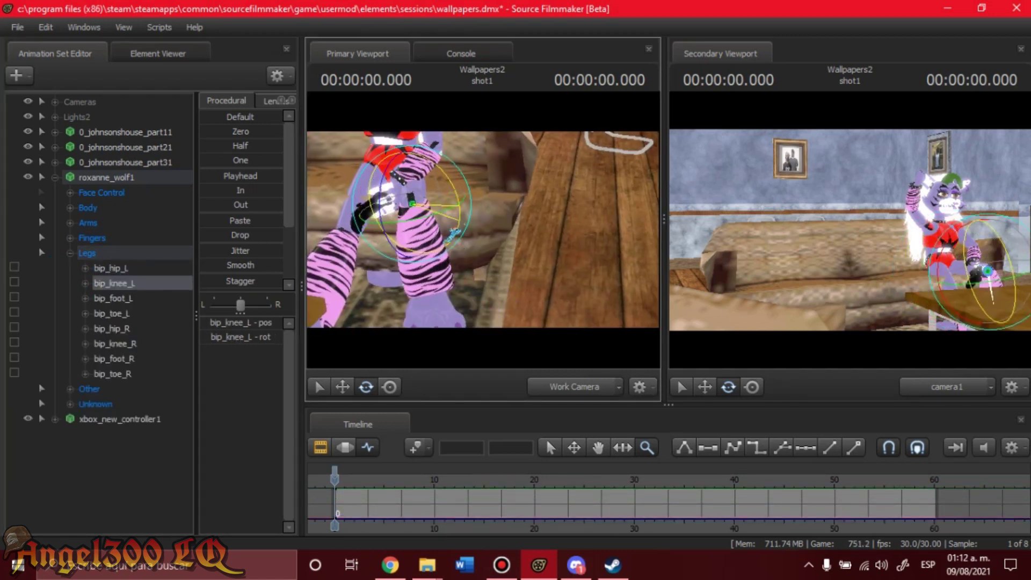
{"action": "key", "text": "Down"}
{"action": "key", "text": "Down"}
{"action": "key", "text": "Down"}
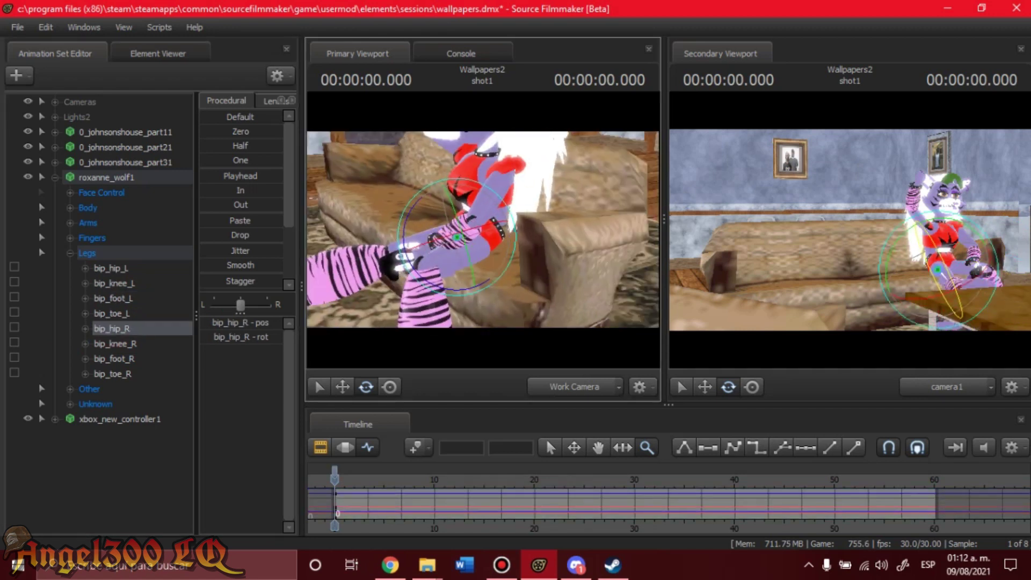
{"action": "key", "text": "Down"}
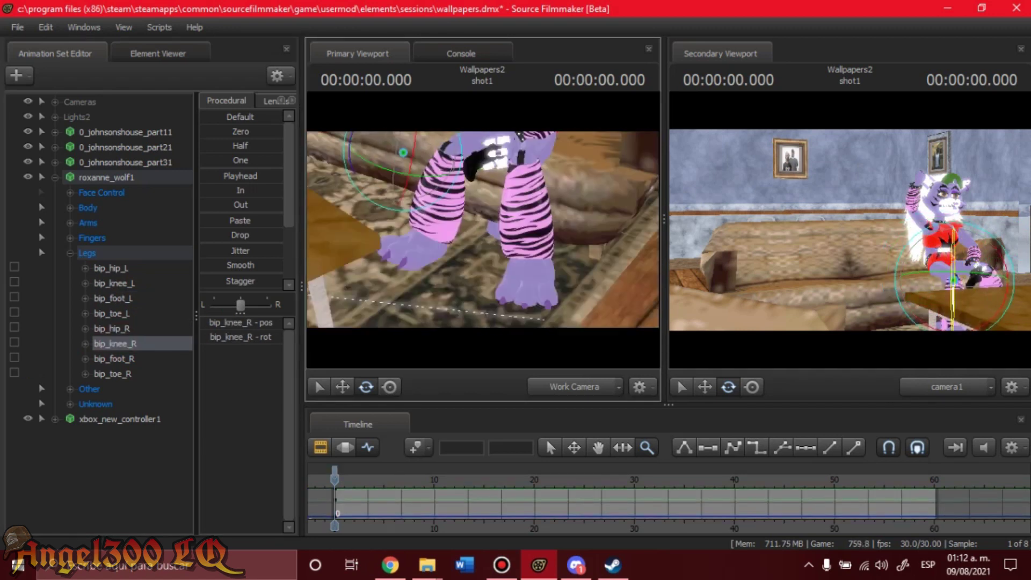
{"action": "left_click", "coordinate": [70, 223]}
{"action": "left_click", "coordinate": [123, 253]}
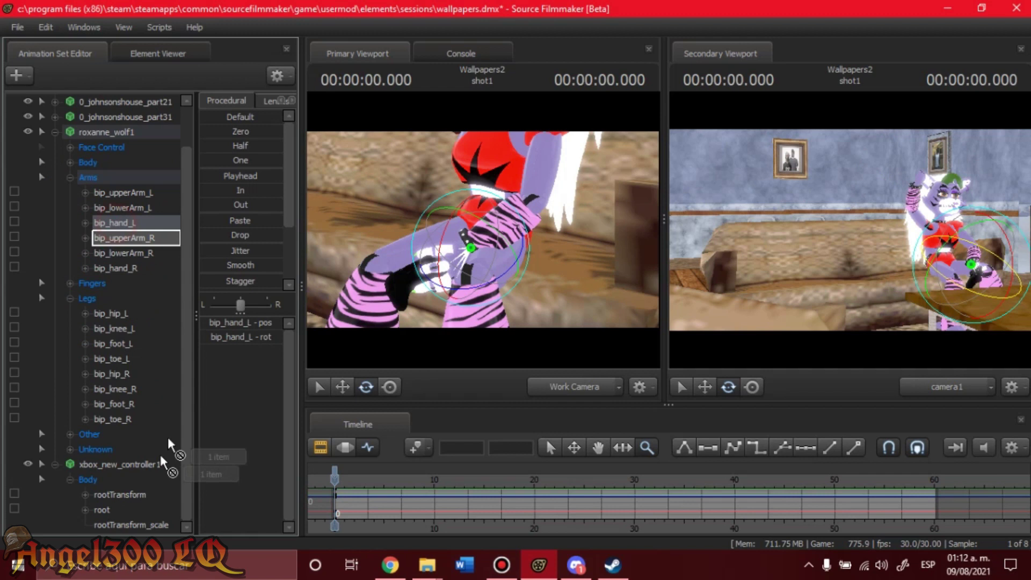
{"action": "left_click", "coordinate": [70, 223]}
{"action": "left_click", "coordinate": [112, 328]}
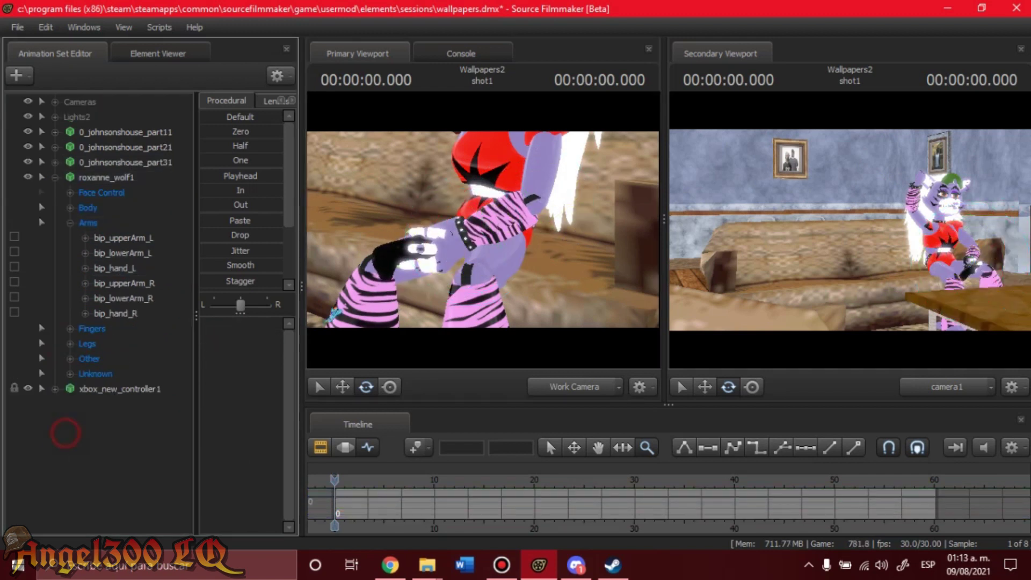
{"action": "left_click", "coordinate": [70, 192]}
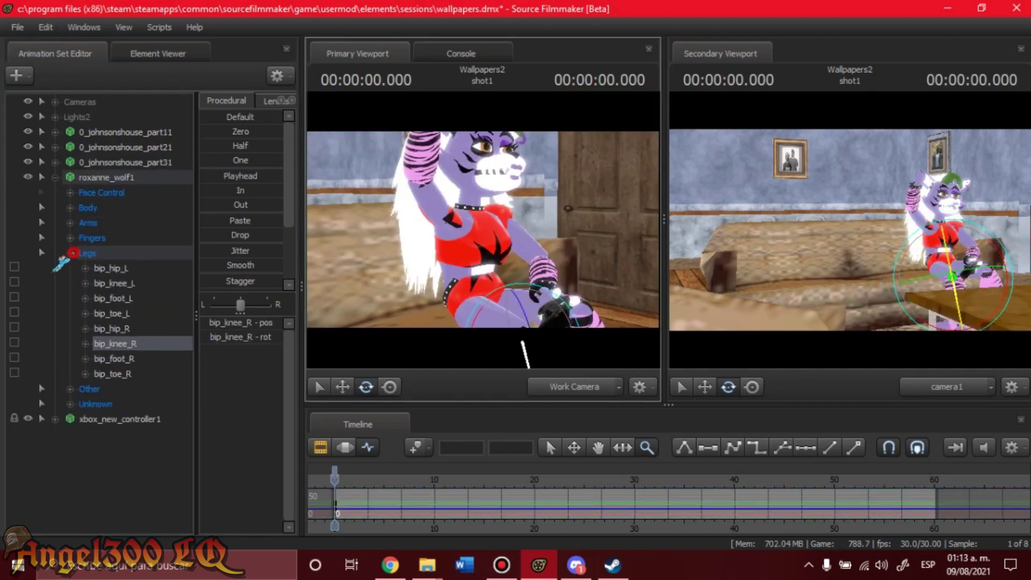
Adjust Roxanne's right shoulder, open her jaw and pose her right eyelid
{"action": "left_click", "coordinate": [70, 267]}
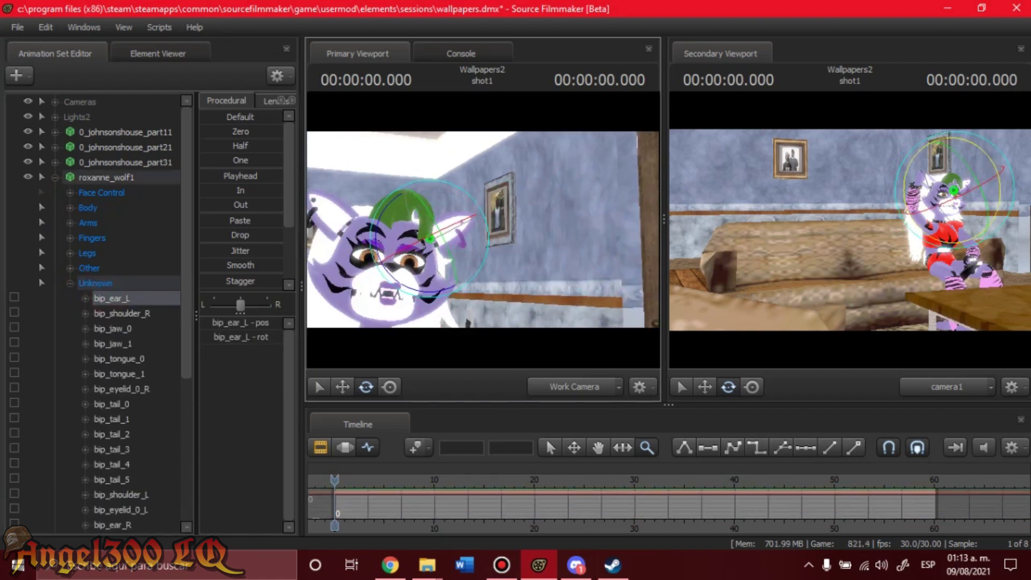
{"action": "left_click", "coordinate": [122, 313]}
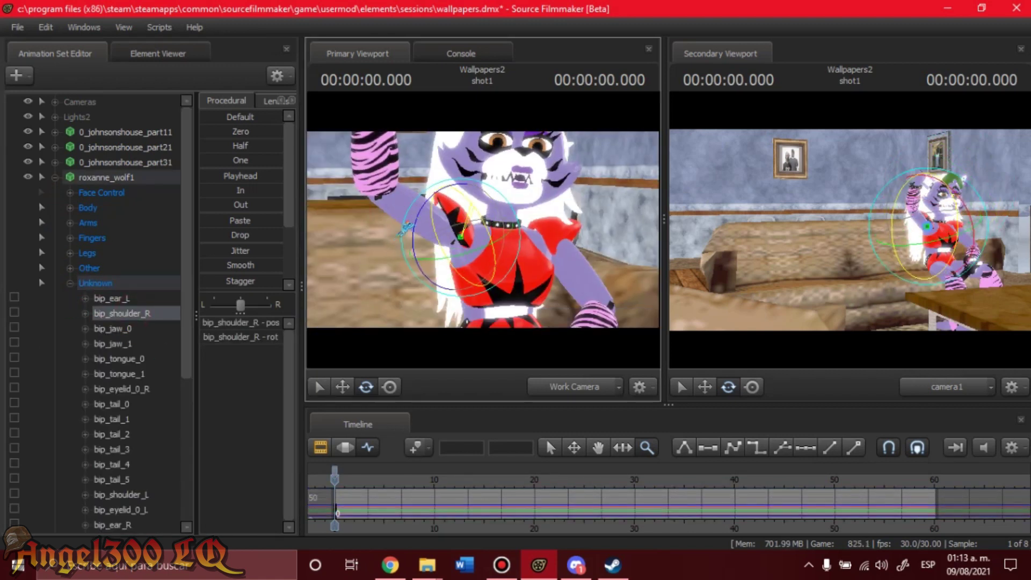
{"action": "left_click", "coordinate": [113, 328]}
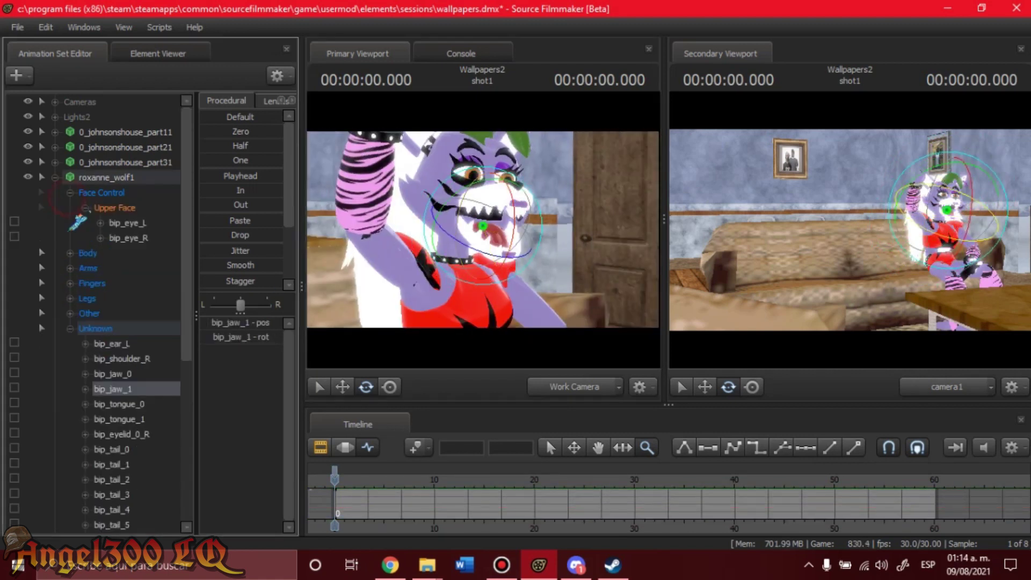
{"action": "left_click", "coordinate": [121, 388]}
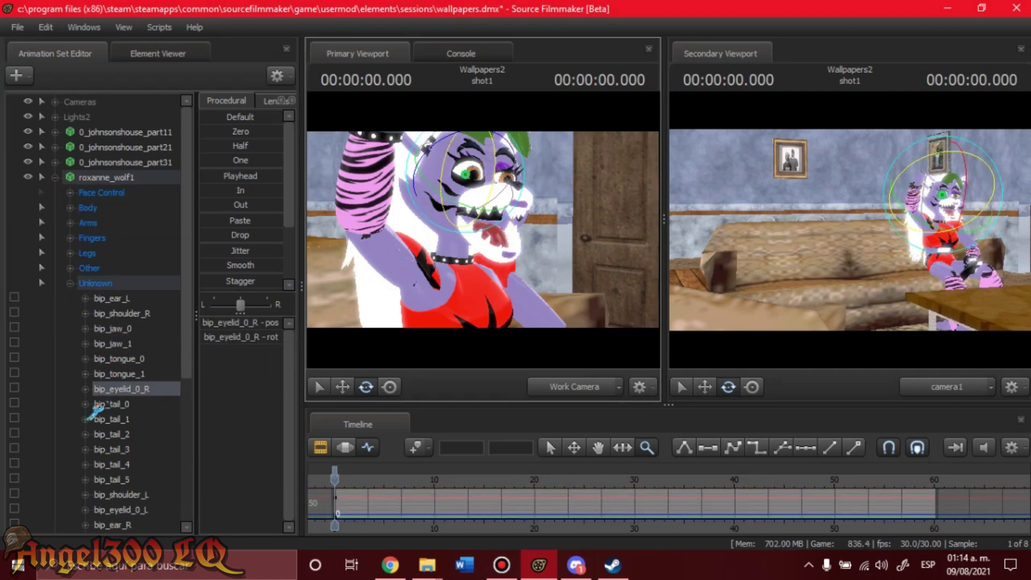
Curve Roxanne's tail along the couch via its base, bip_tail_2, bip_tail_3 and bip_tail_5
{"action": "left_click", "coordinate": [102, 405]}
{"action": "left_click", "coordinate": [110, 419]}
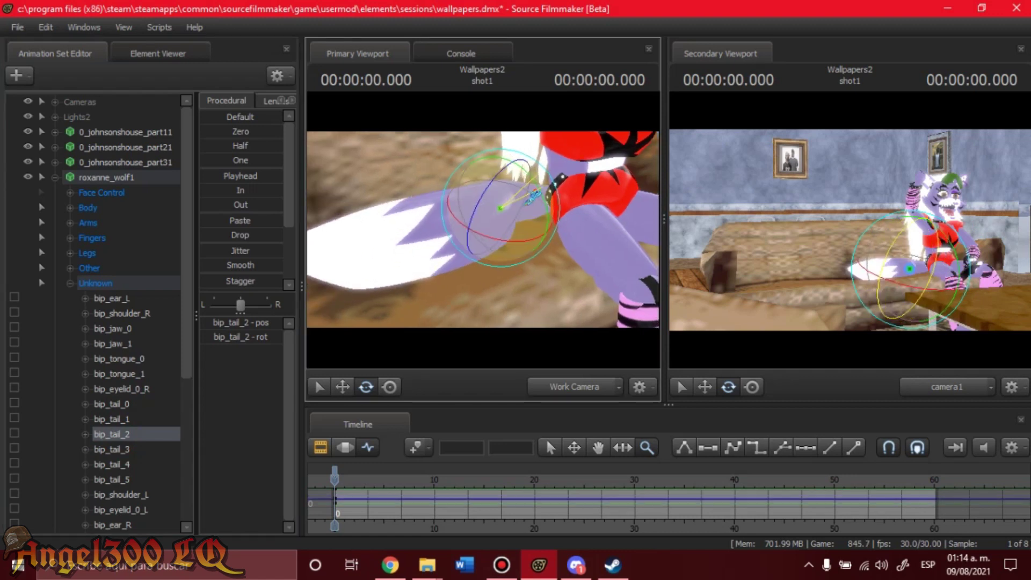
{"action": "left_click", "coordinate": [108, 449]}
{"action": "left_click", "coordinate": [105, 478]}
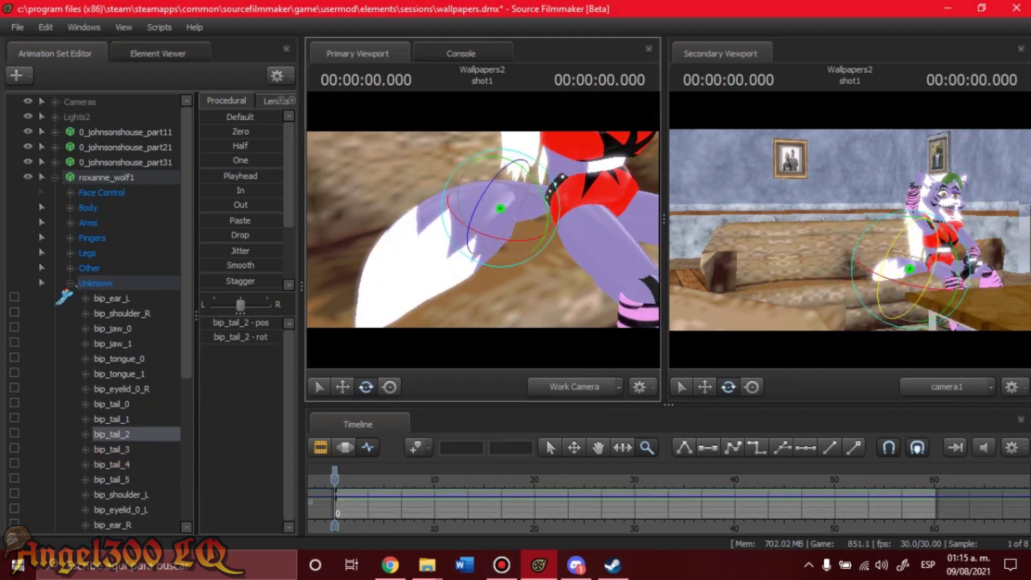
{"action": "scroll", "coordinate": [107, 376], "scroll_direction": "down", "scroll_amount": 4}
Repose Roxanne's left eyelid, bip_eyelid_1_R and the neighbouring face bones
{"action": "left_click", "coordinate": [120, 207]}
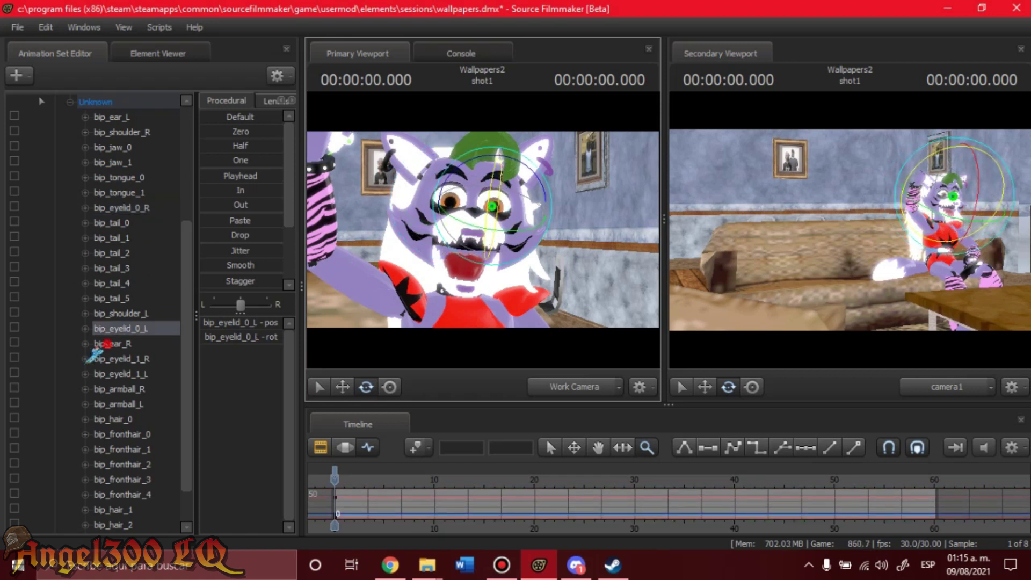
{"action": "left_click", "coordinate": [116, 358]}
{"action": "key", "text": "Down"}
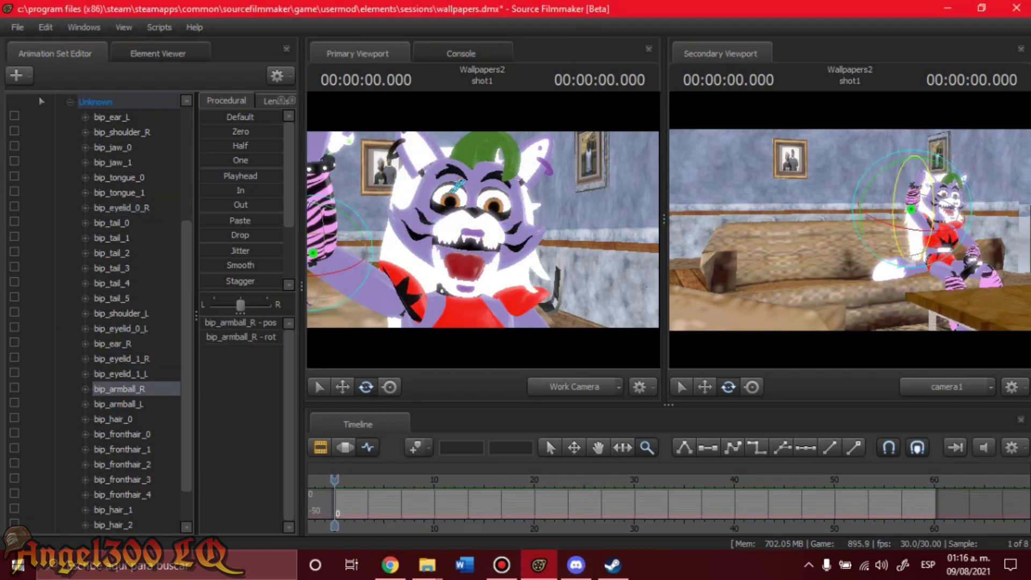
{"action": "key", "text": "Down"}
{"action": "key", "text": "Down"}
{"action": "mouse_move", "coordinate": [483, 231]}
{"action": "left_mouse_down"}
{"action": "mouse_move", "coordinate": [393, 236]}
{"action": "mouse_move", "coordinate": [428, 270]}
{"action": "mouse_move", "coordinate": [484, 226]}
{"action": "left_mouse_up"}
{"action": "scroll", "coordinate": [64, 250], "scroll_direction": "up", "scroll_amount": 4}
Turn Roxanne's spine and head so she faces forward
{"action": "left_click", "coordinate": [70, 208]}
{"action": "left_click", "coordinate": [116, 252]}
{"action": "left_click", "coordinate": [111, 298]}
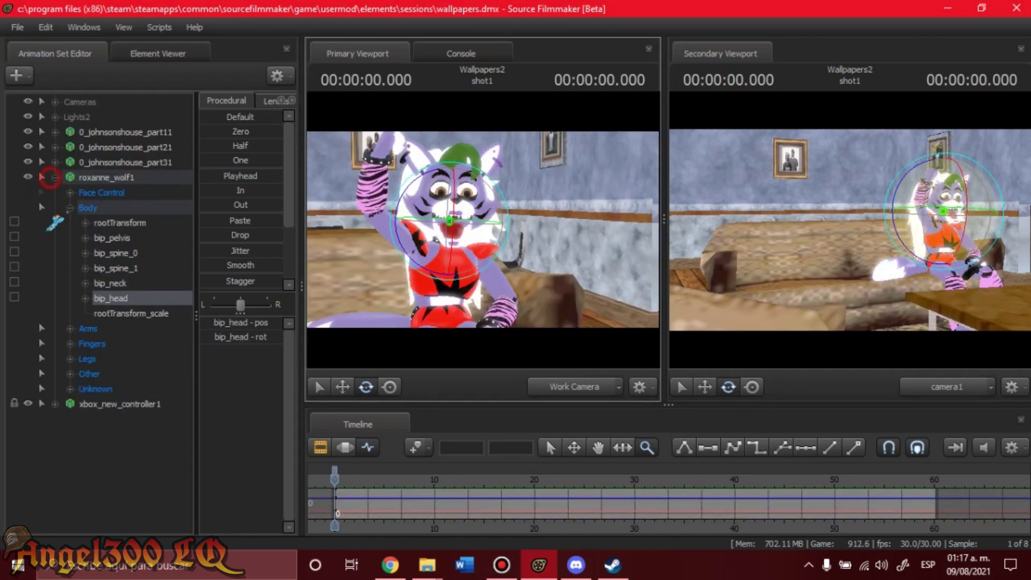
{"action": "key", "text": "ctrl+shift+m"}
Filter for 'chica' and load glamrockchica.mdl, replacing a wrongly loaded copy
{"action": "type", "text": "chi"}
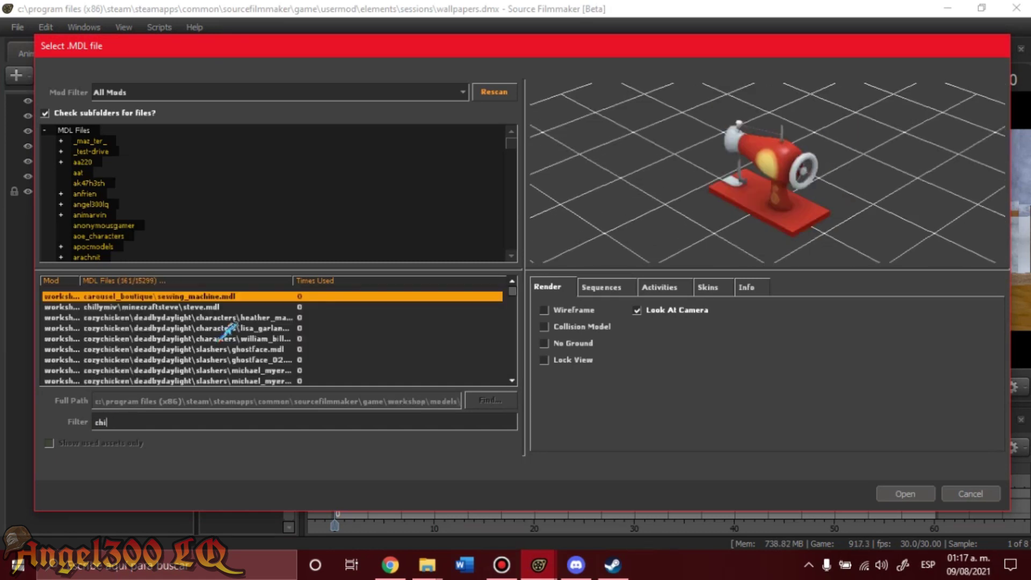
{"action": "type", "text": "ca"}
{"action": "left_click", "coordinate": [178, 360]}
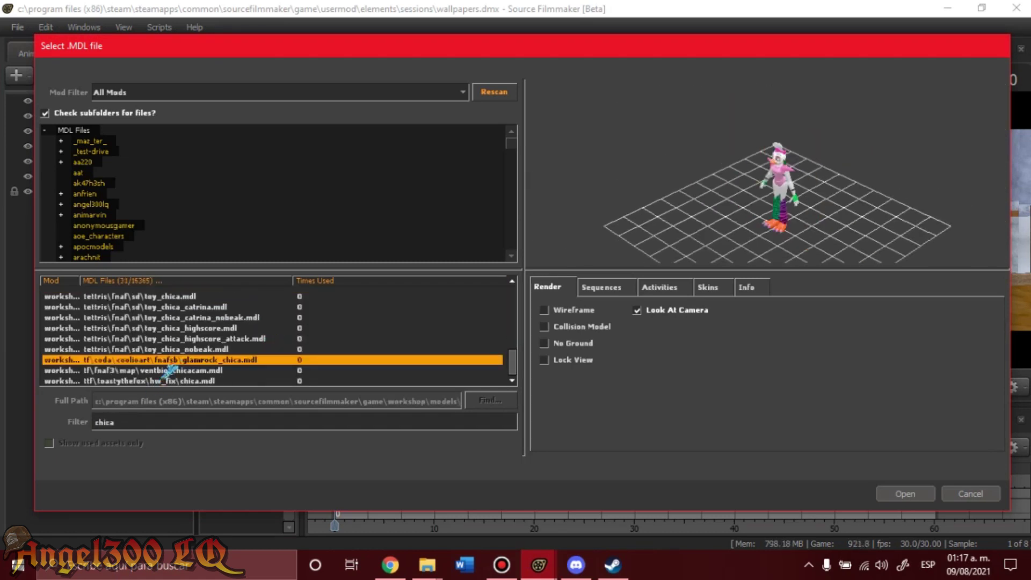
{"action": "double_click", "coordinate": [399, 361]}
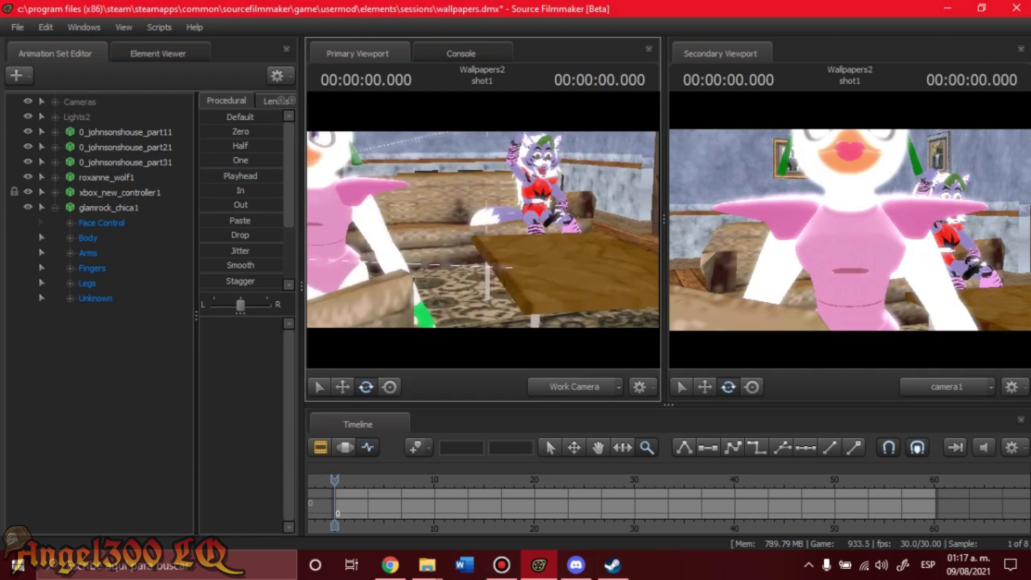
{"action": "right_click", "coordinate": [96, 207]}
{"action": "left_click", "coordinate": [115, 239]}
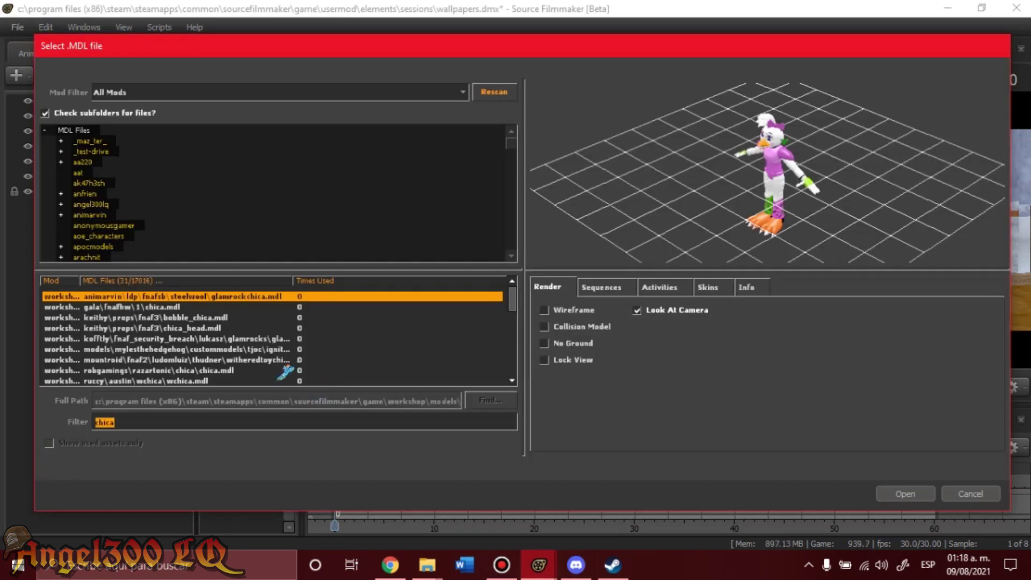
{"action": "left_click", "coordinate": [905, 493]}
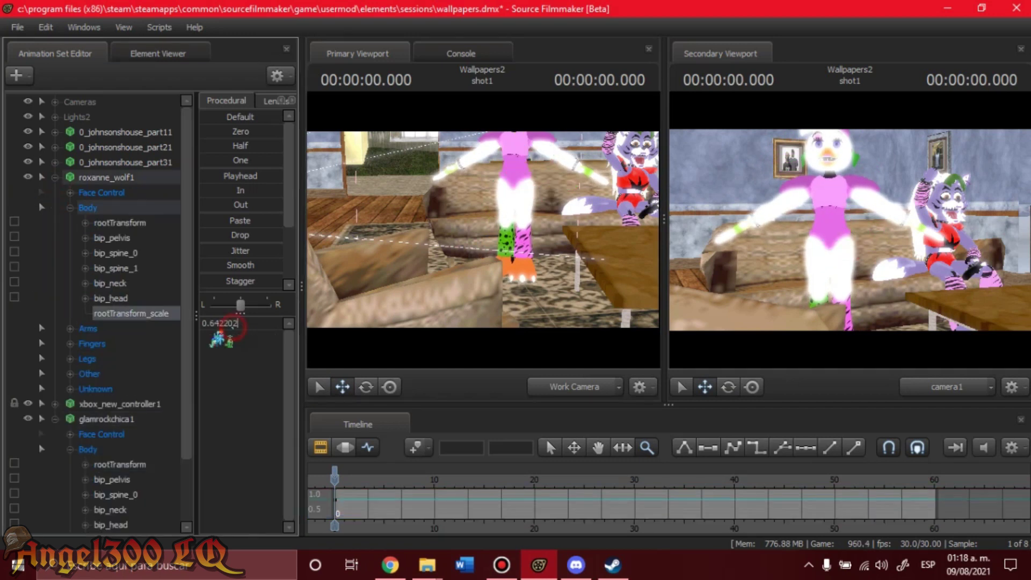
Add a rootTransform_scale control to Glamrock Chica, shrink her and move her onto the couch
{"action": "right_click", "coordinate": [64, 207]}
{"action": "left_click", "coordinate": [312, 389]}
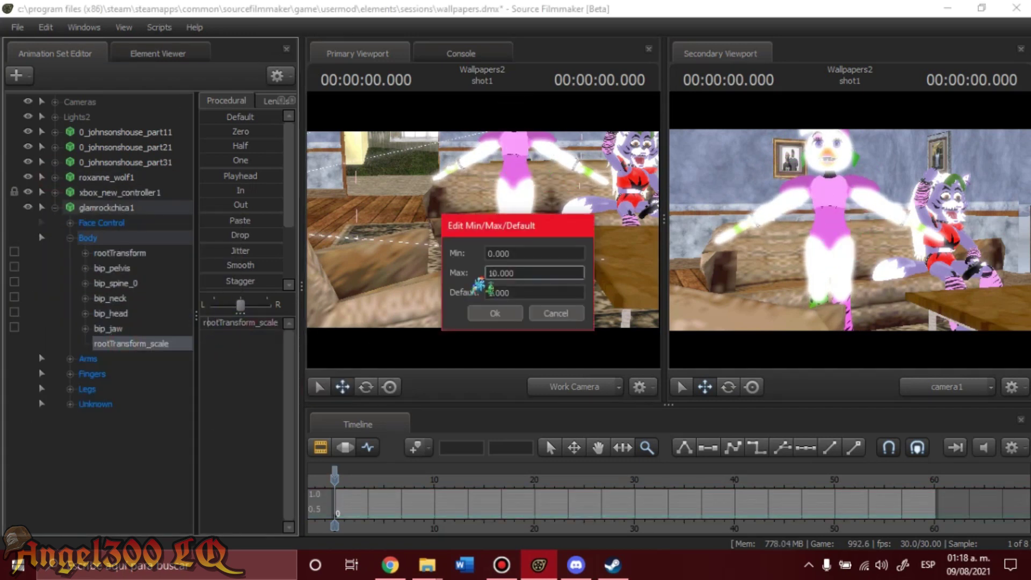
{"action": "key", "text": "Return"}
{"action": "left_click", "coordinate": [502, 175]}
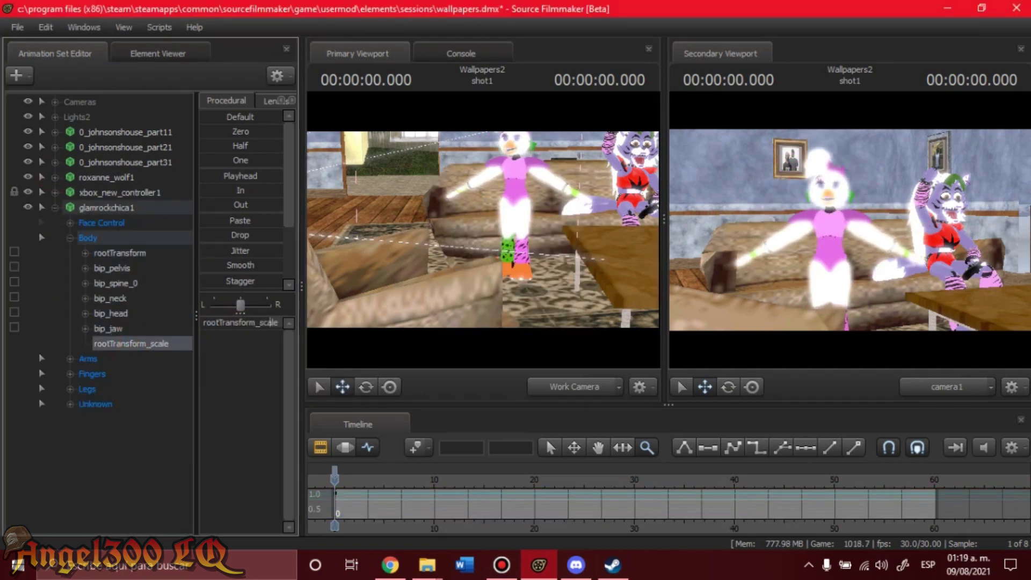
{"action": "left_click", "coordinate": [121, 344]}
{"action": "left_click", "coordinate": [494, 248]}
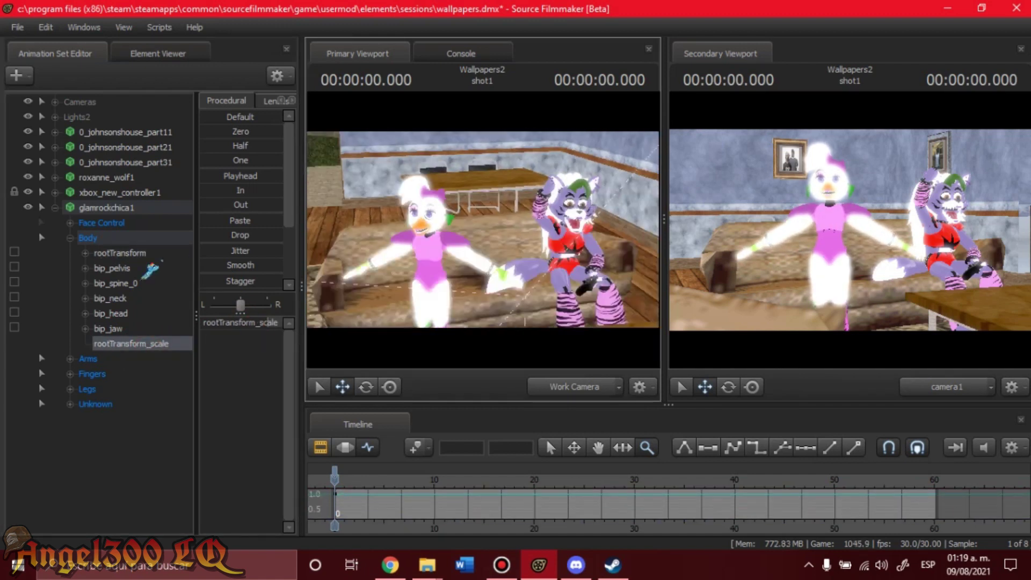
Pose Chica's pelvis, turn her head toward Roxanne and adjust her jaw
{"action": "key", "text": "Down"}
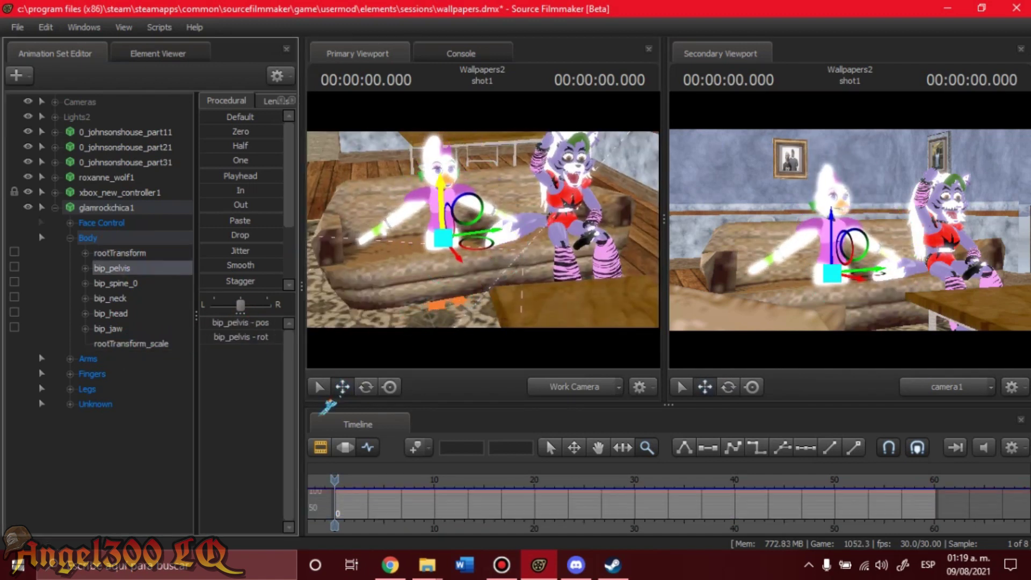
{"action": "key", "text": "Down"}
{"action": "left_click", "coordinate": [110, 314]}
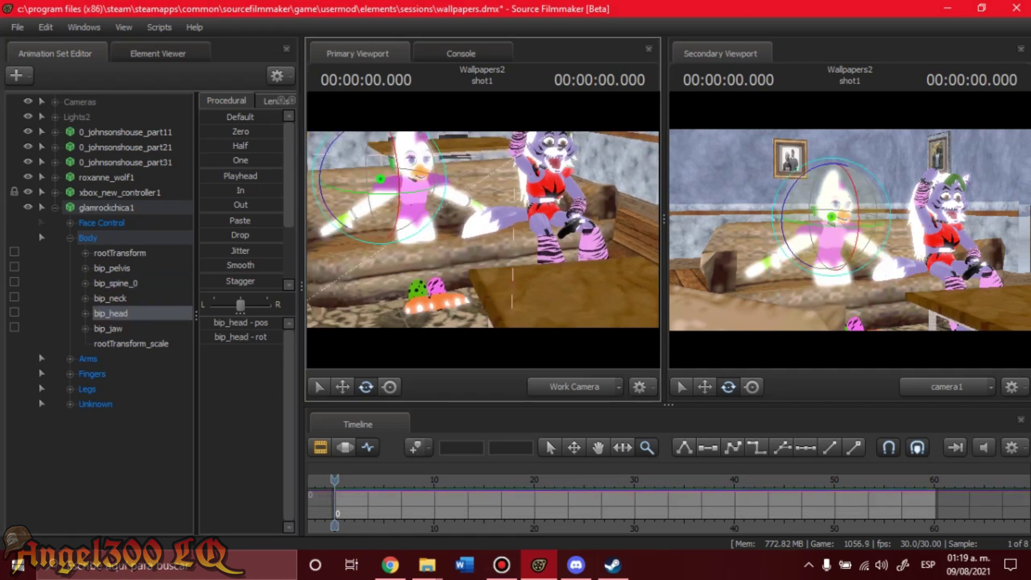
{"action": "left_click", "coordinate": [119, 252]}
{"action": "left_click", "coordinate": [112, 267]}
{"action": "left_click", "coordinate": [108, 328]}
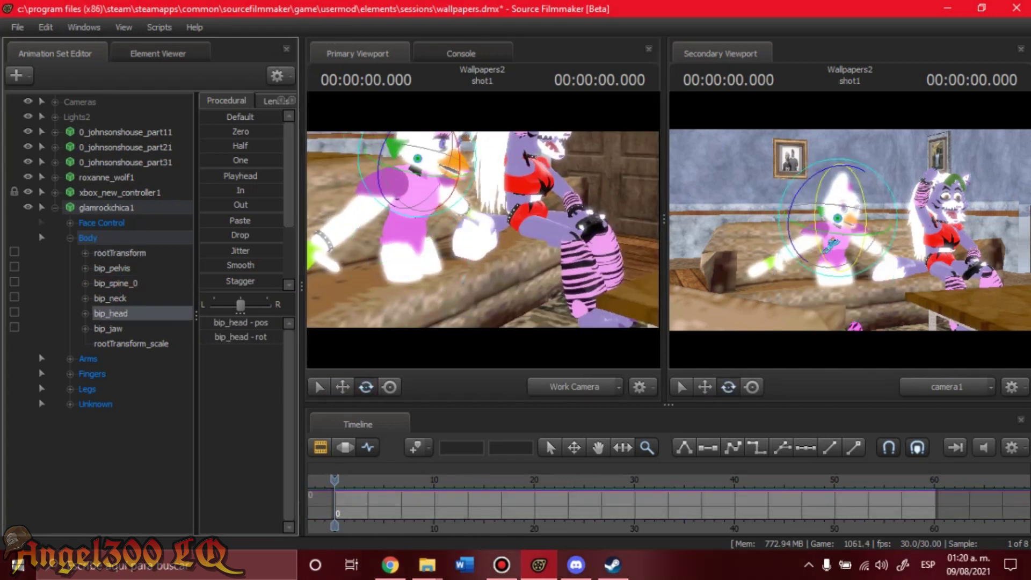
Adjust Chica's right eye and lower her left and right arms onto her lap
{"action": "left_click", "coordinate": [70, 222]}
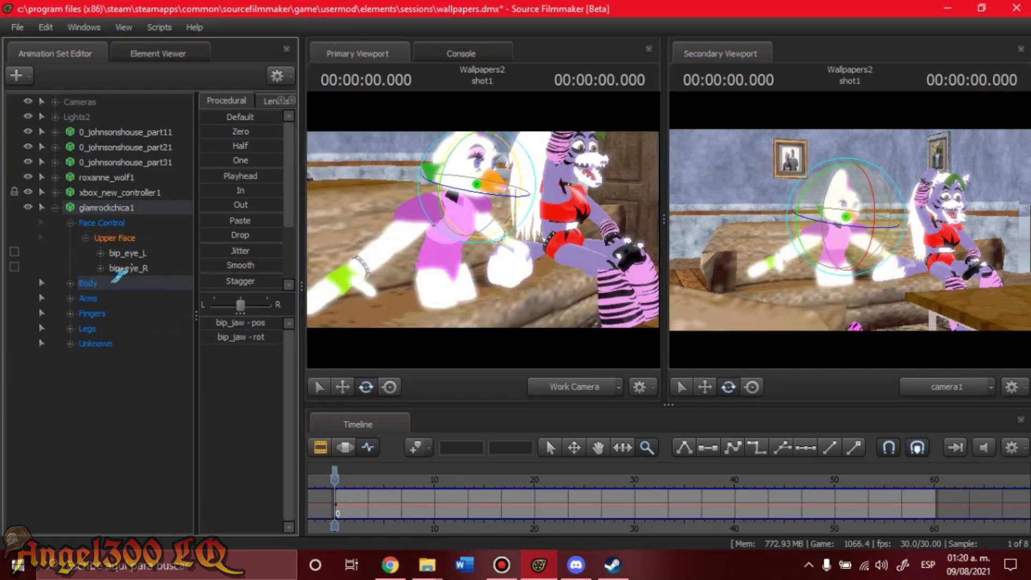
{"action": "left_click", "coordinate": [128, 267]}
{"action": "left_click", "coordinate": [88, 298]}
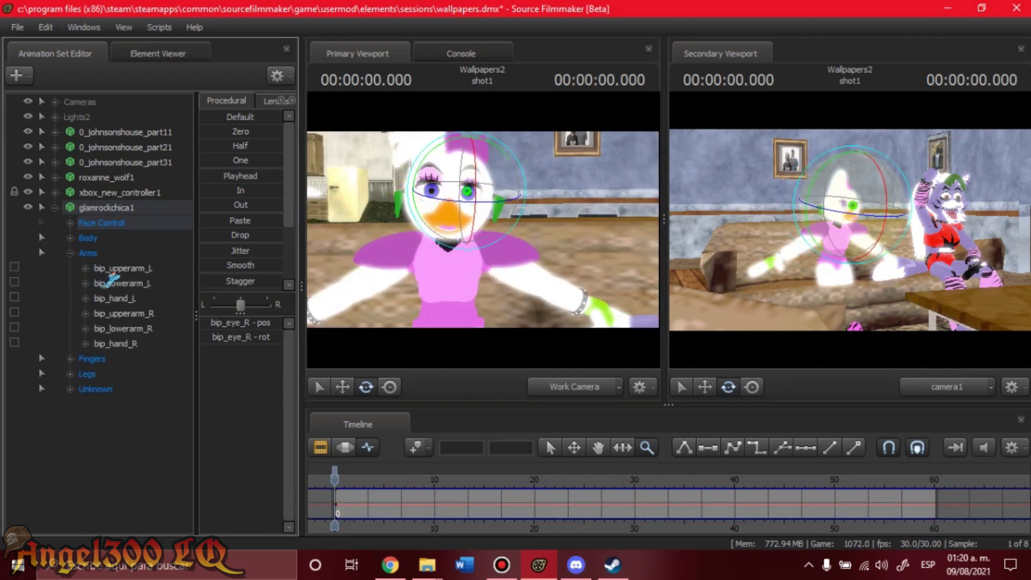
{"action": "left_click", "coordinate": [122, 268]}
{"action": "left_click", "coordinate": [123, 283]}
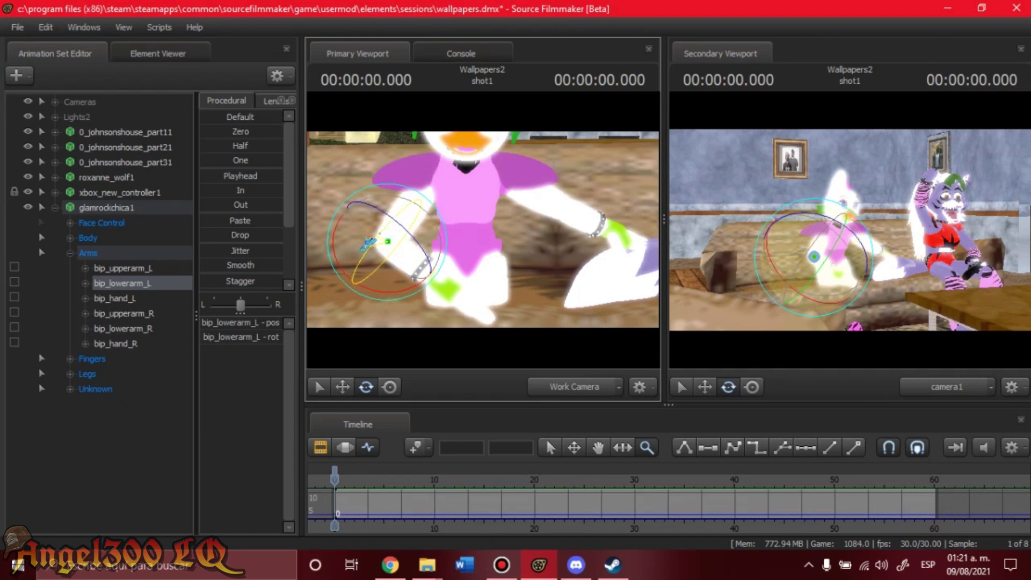
{"action": "key", "text": "Down"}
{"action": "key", "text": "Down"}
{"action": "key", "text": "Down"}
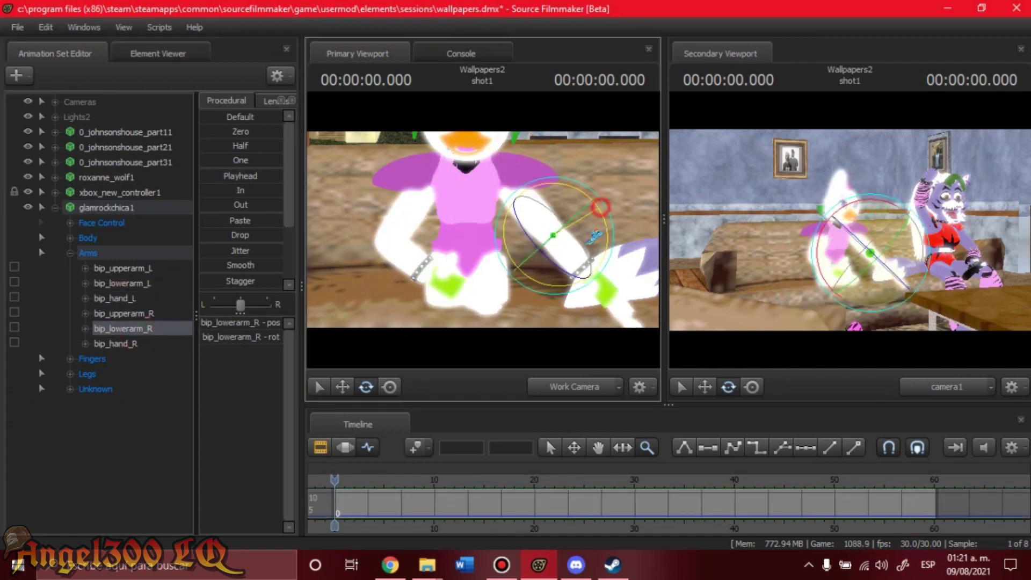
{"action": "key", "text": "Down"}
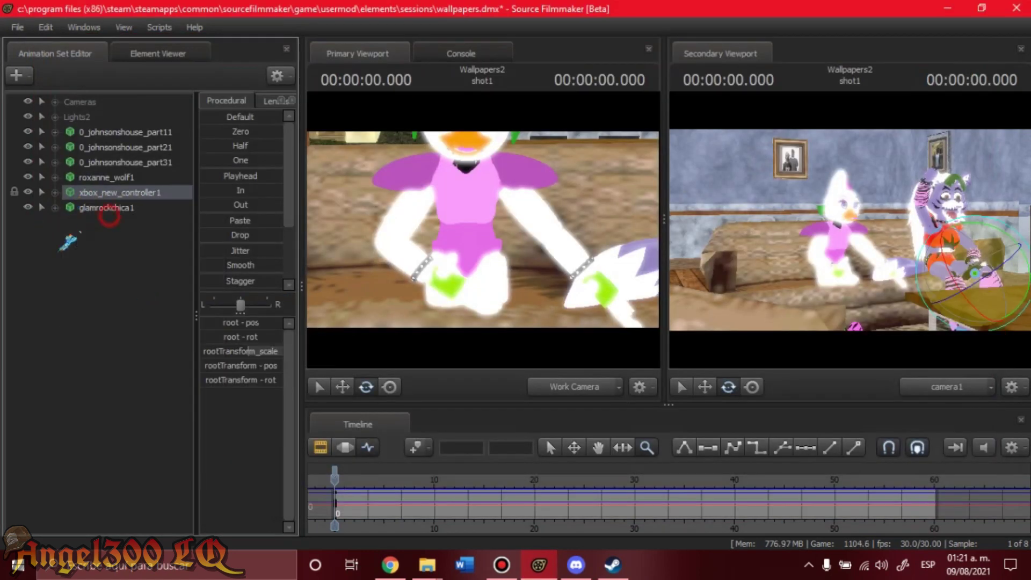
{"action": "right_click", "coordinate": [67, 277]}
Move xbox_new_controller2's rootTransform into Chica's hands on the couch, then expand her Fingers group
{"action": "left_click", "coordinate": [108, 354]}
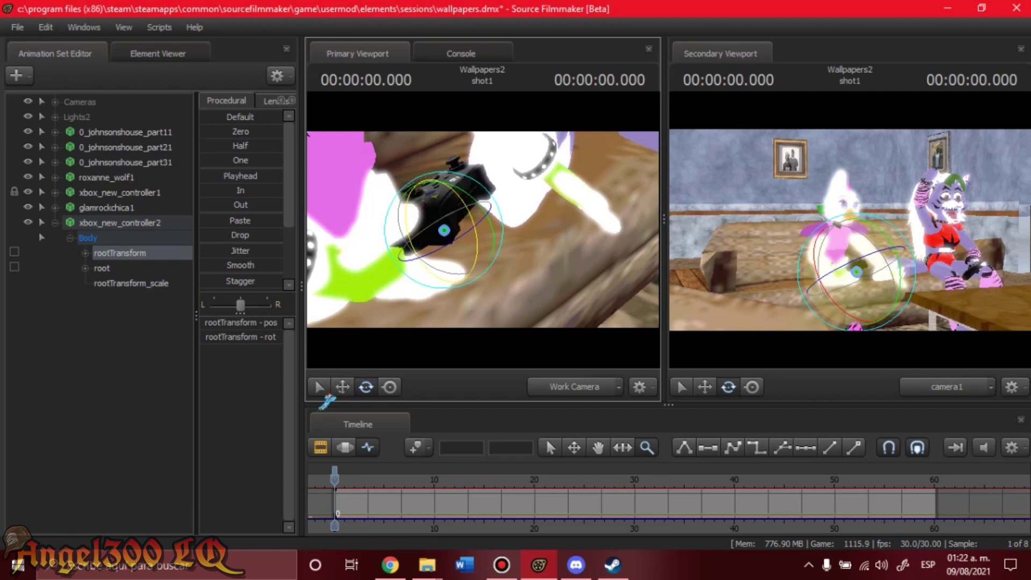
{"action": "key", "text": "w"}
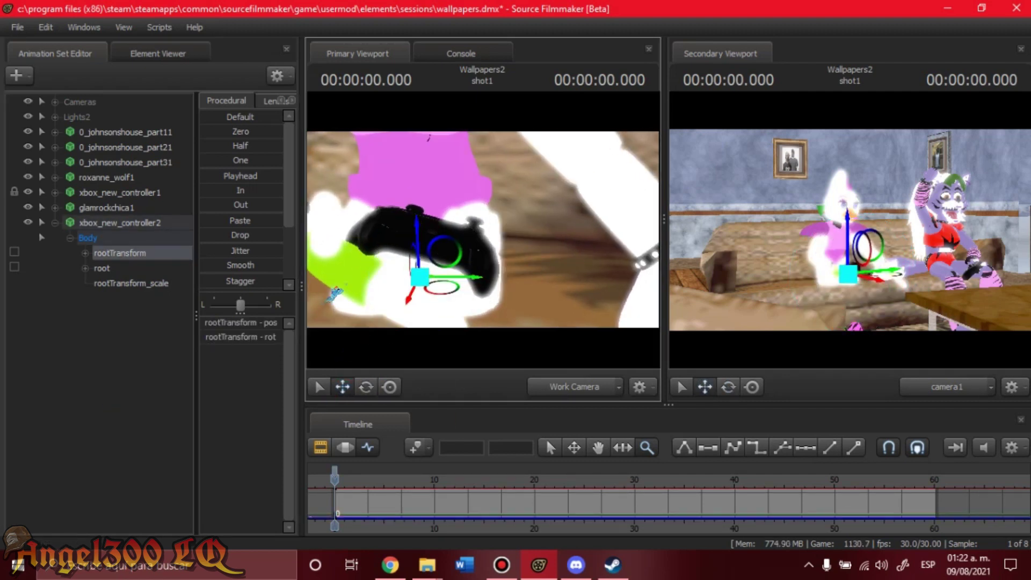
{"action": "left_click_drag", "start_coordinate": [334, 292], "coordinate": [471, 240]}
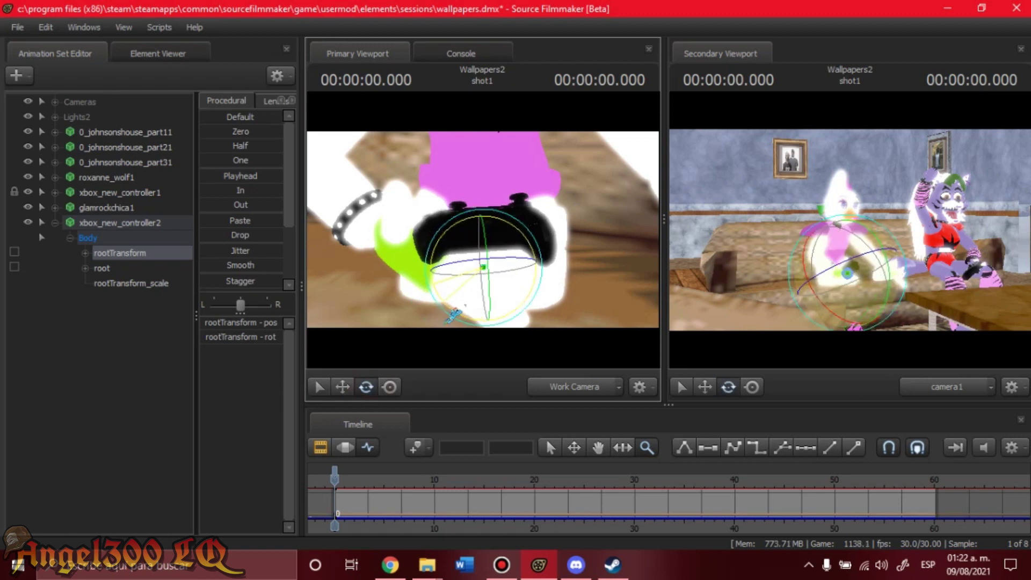
{"action": "left_click_drag", "start_coordinate": [465, 292], "coordinate": [390, 345]}
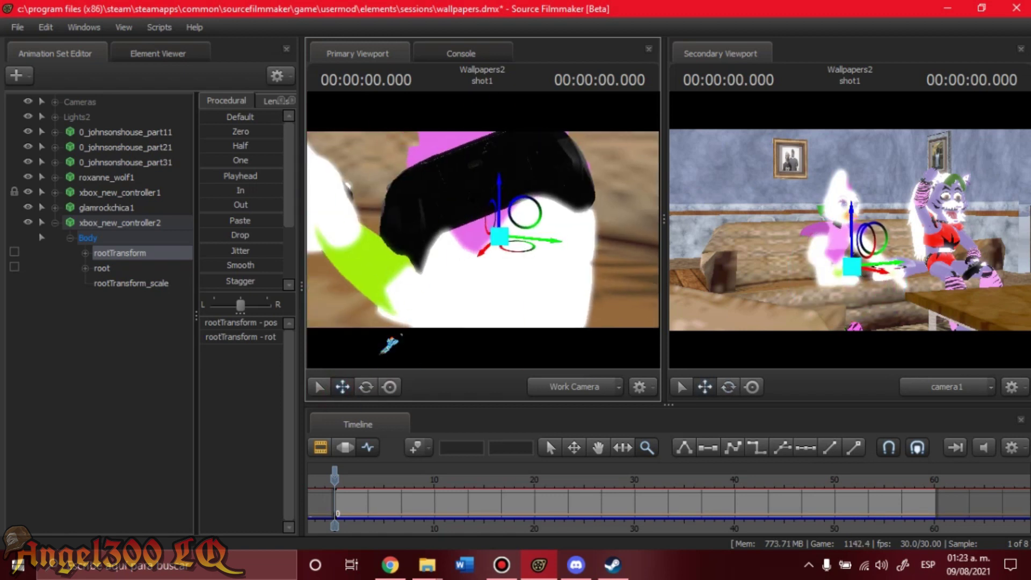
{"action": "left_click_drag", "start_coordinate": [515, 204], "coordinate": [392, 192]}
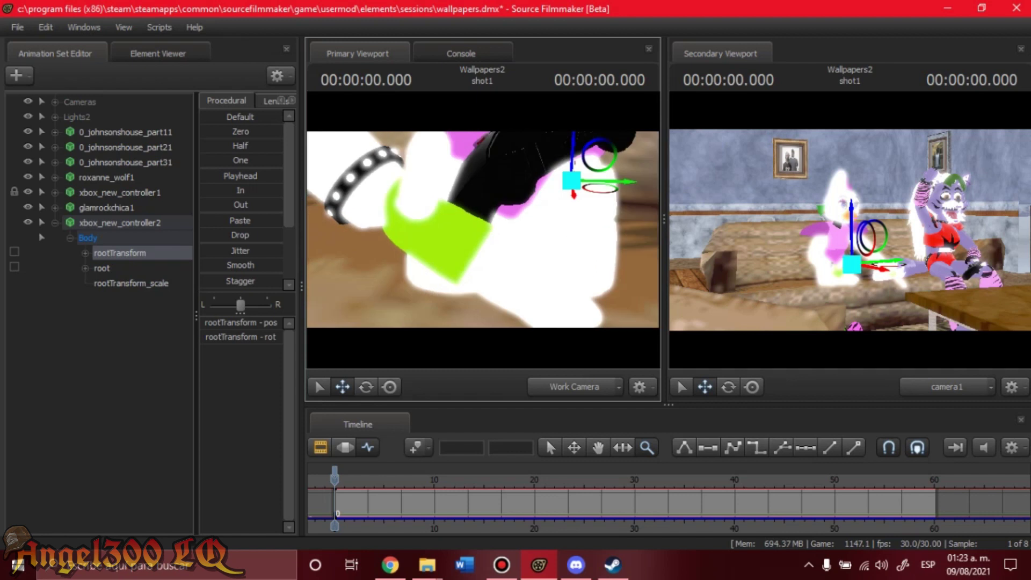
{"action": "left_click", "coordinate": [469, 243]}
Curl Chica's left thumb, index, middle and pinky finger bones around the controller
{"action": "left_click", "coordinate": [85, 298]}
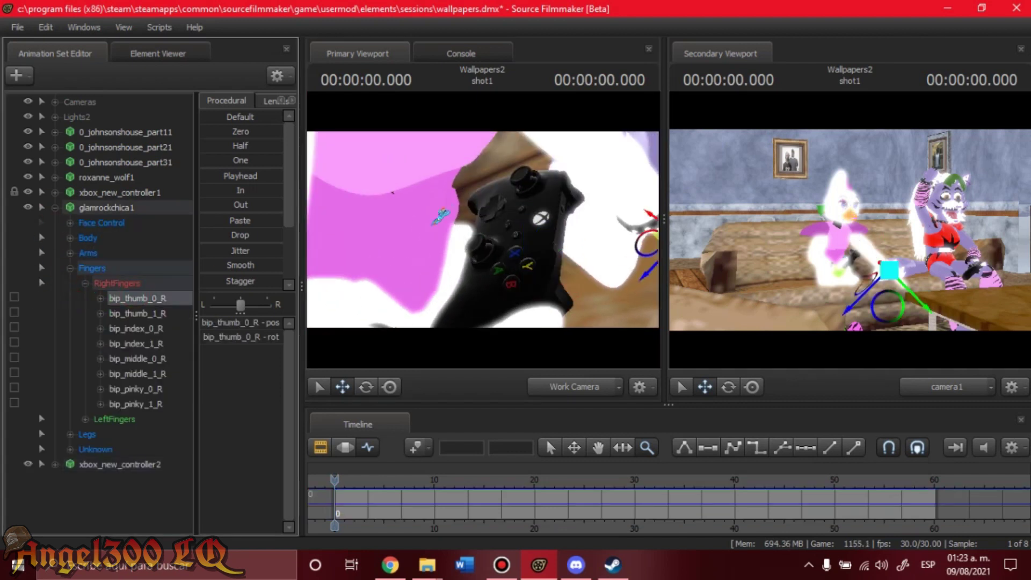
{"action": "left_click", "coordinate": [135, 313]}
{"action": "mouse_move", "coordinate": [484, 225]}
{"action": "left_mouse_down"}
{"action": "mouse_move", "coordinate": [471, 240]}
{"action": "mouse_move", "coordinate": [468, 228]}
{"action": "left_mouse_up"}
{"action": "left_click", "coordinate": [134, 343]}
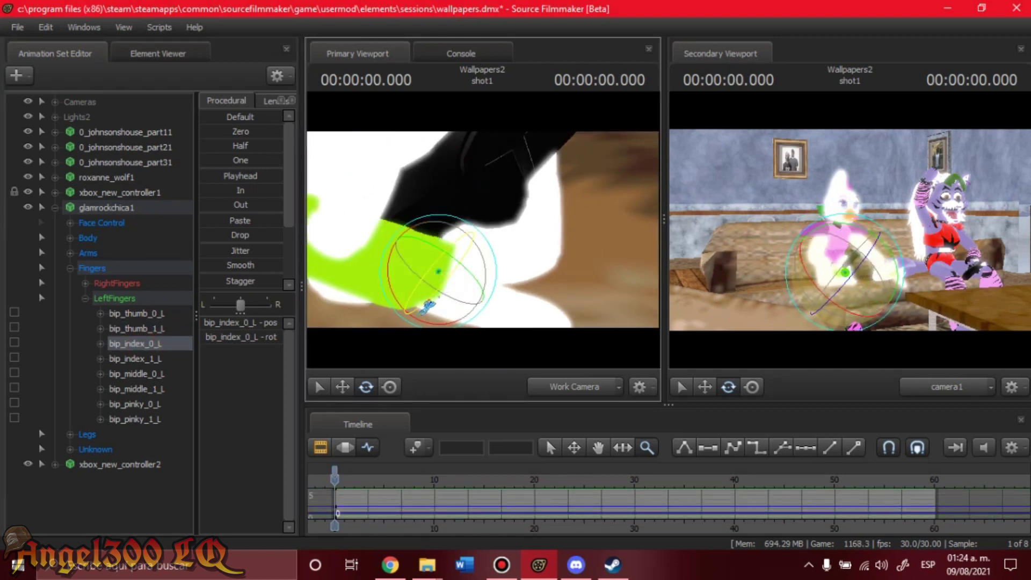
{"action": "left_click", "coordinate": [134, 359]}
{"action": "left_click_drag", "start_coordinate": [472, 236], "coordinate": [475, 242]}
{"action": "left_click", "coordinate": [134, 373]}
{"action": "left_click", "coordinate": [134, 403], "text": "ctrl"}
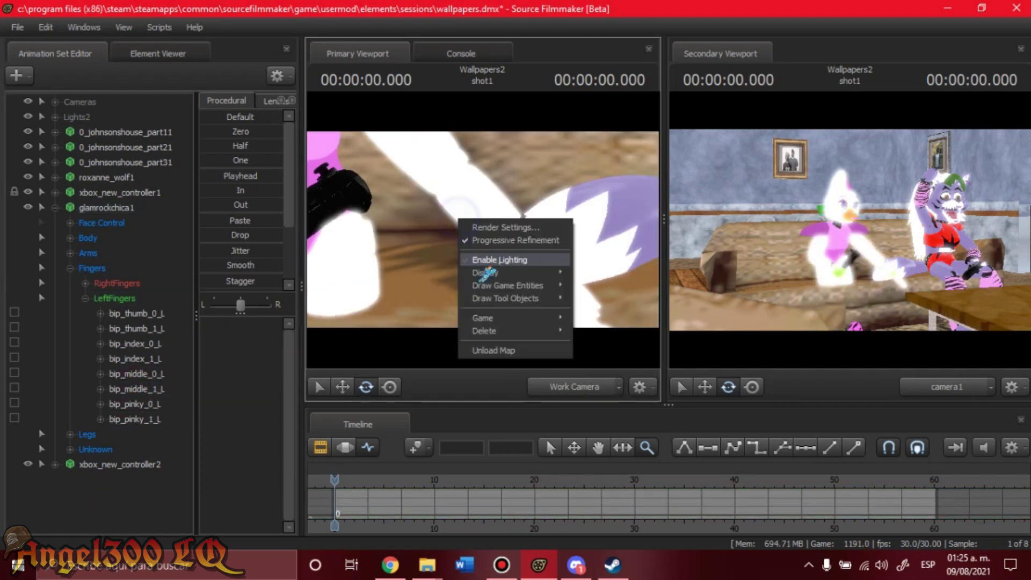
Rotate Chica's left and right hip, knee and foot bones to re-pose her legs
{"action": "left_click", "coordinate": [109, 297]}
{"action": "left_click_drag", "start_coordinate": [393, 220], "coordinate": [394, 215]}
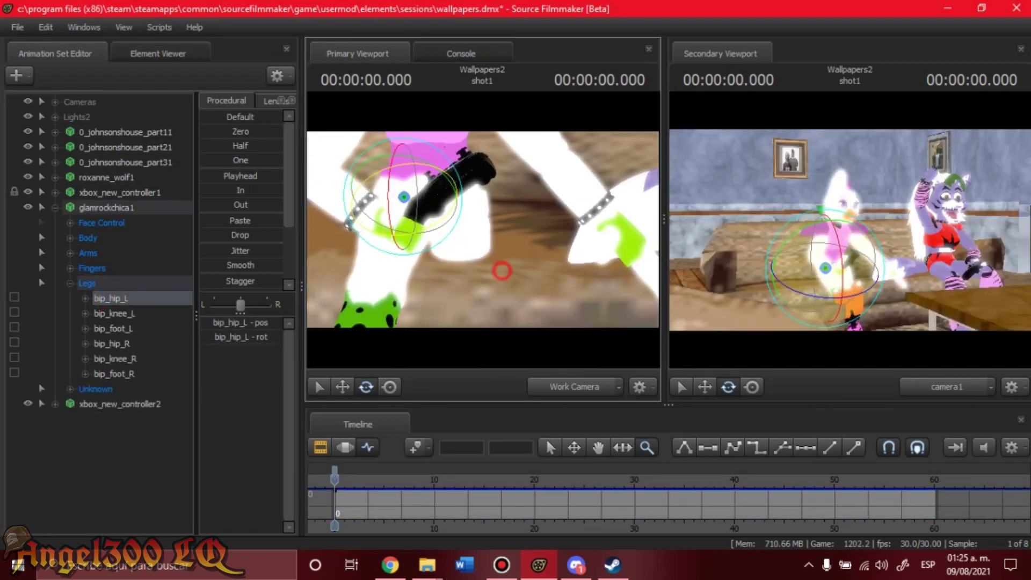
{"action": "left_click_drag", "start_coordinate": [501, 270], "coordinate": [486, 257]}
{"action": "left_click", "coordinate": [70, 253]}
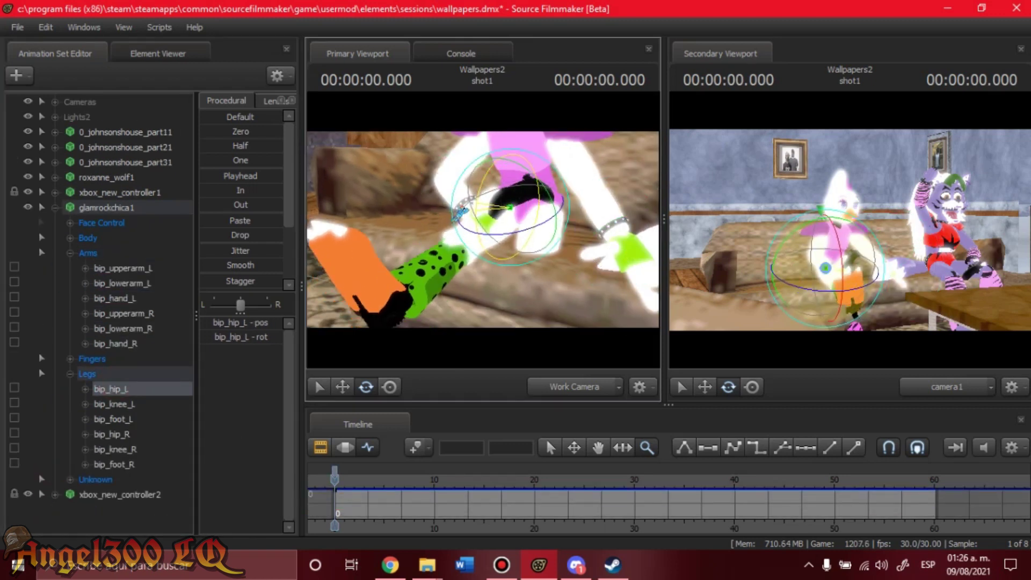
{"action": "key", "text": "Down"}
{"action": "key", "text": "Down"}
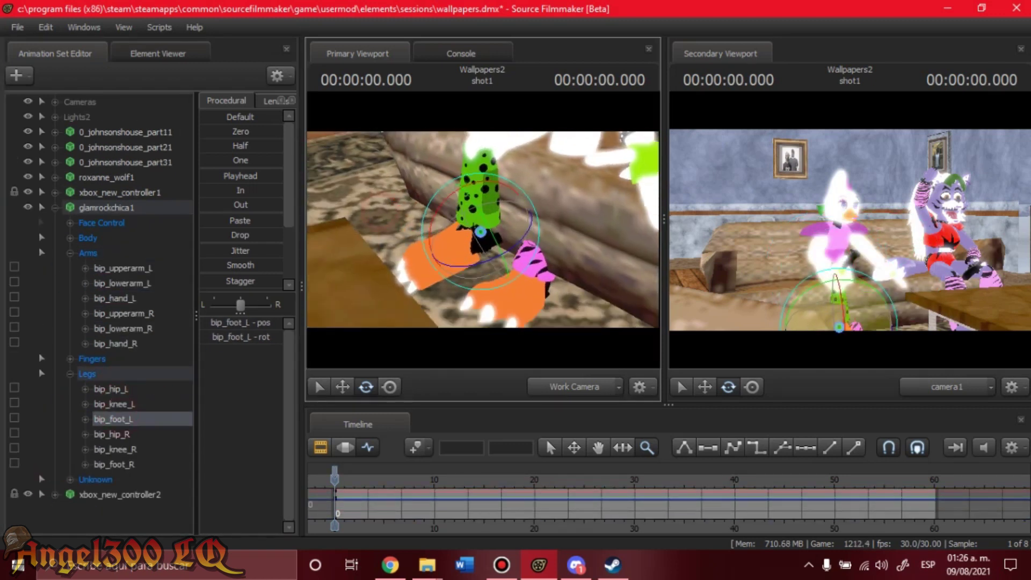
{"action": "left_click", "coordinate": [107, 434]}
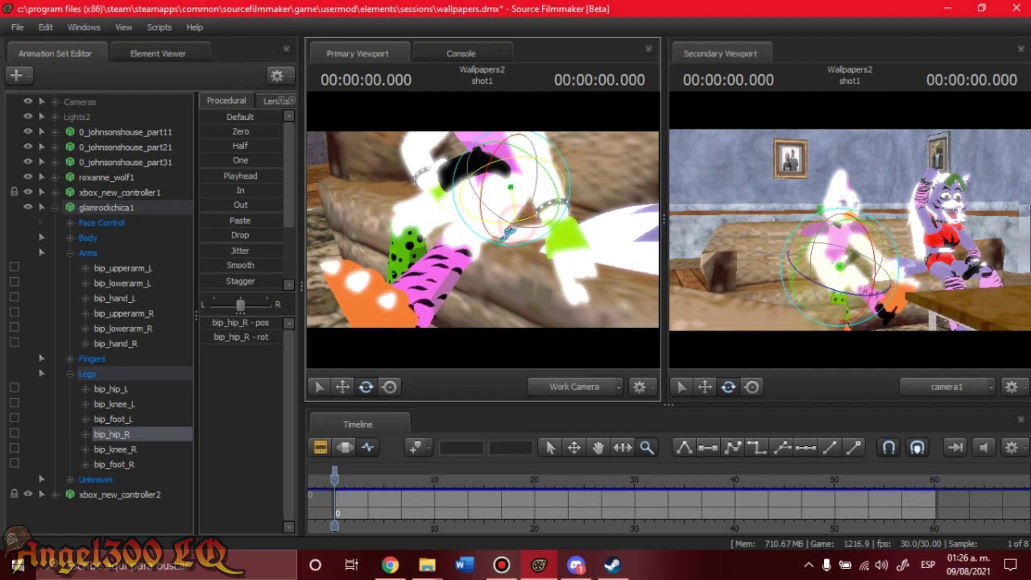
{"action": "key", "text": "Down"}
Re-pose Chica's left upper arm, forearm and hand, and her right upper arm, around the controller
{"action": "key", "text": "Down"}
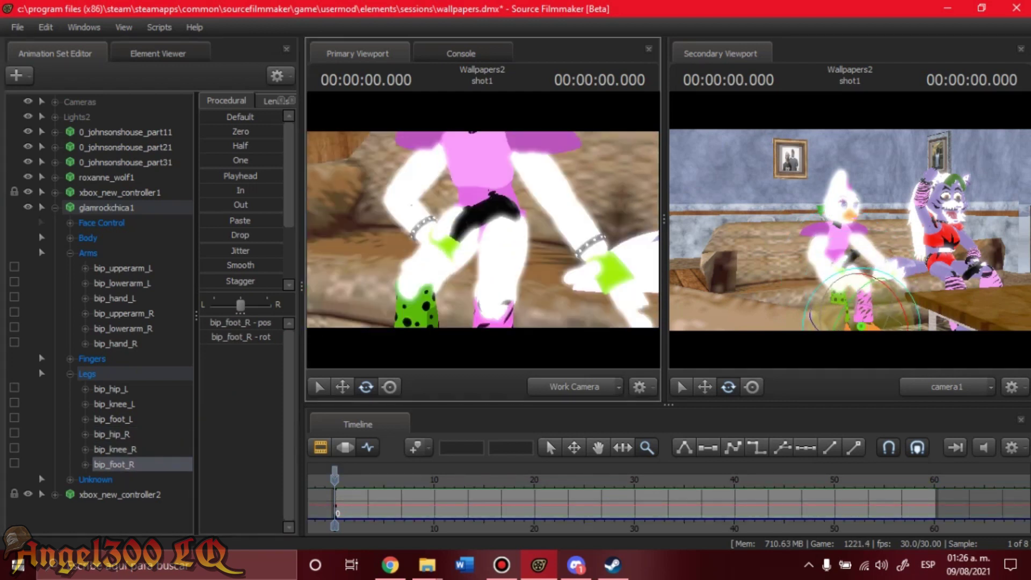
{"action": "left_click", "coordinate": [119, 268]}
{"action": "key", "text": "Down"}
{"action": "key", "text": "Up"}
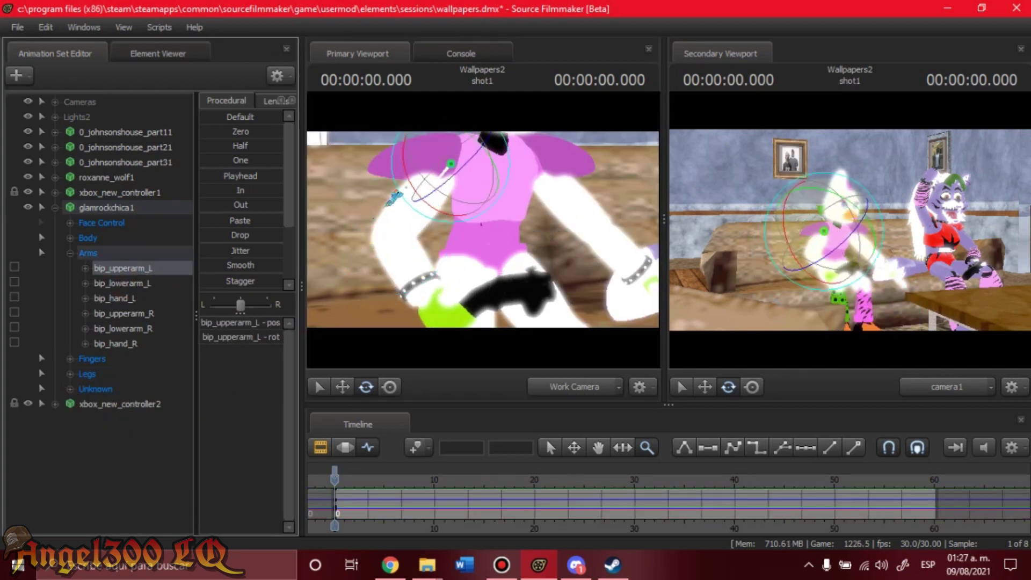
{"action": "key", "text": "Down"}
{"action": "left_click", "coordinate": [128, 299]}
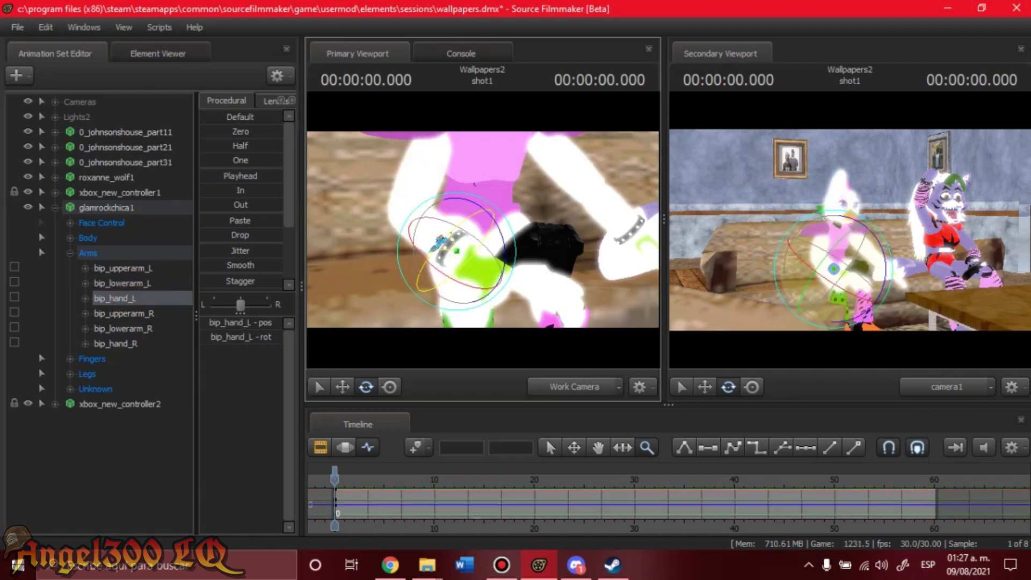
{"action": "key", "text": "Down"}
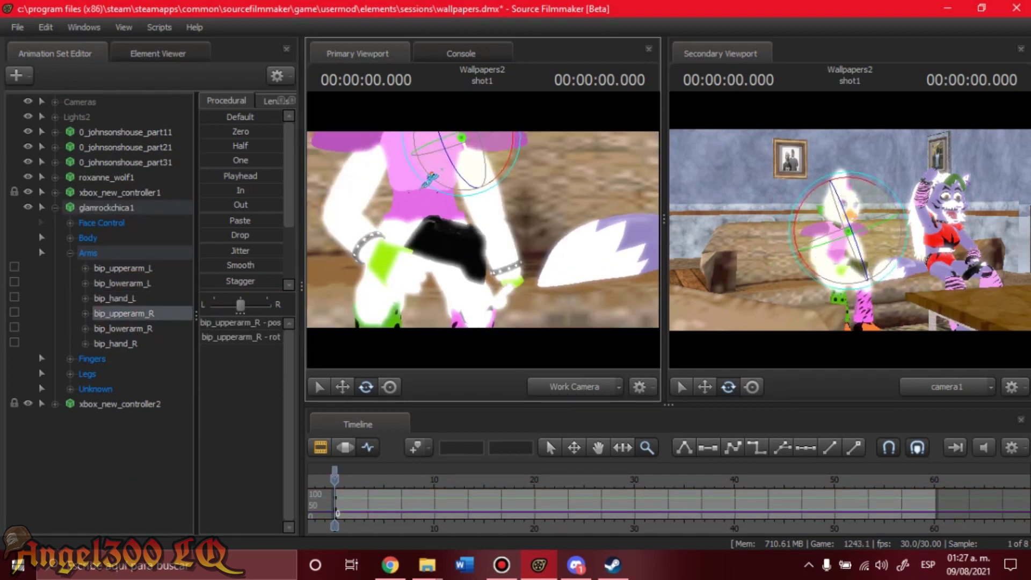
{"action": "key", "text": "Down"}
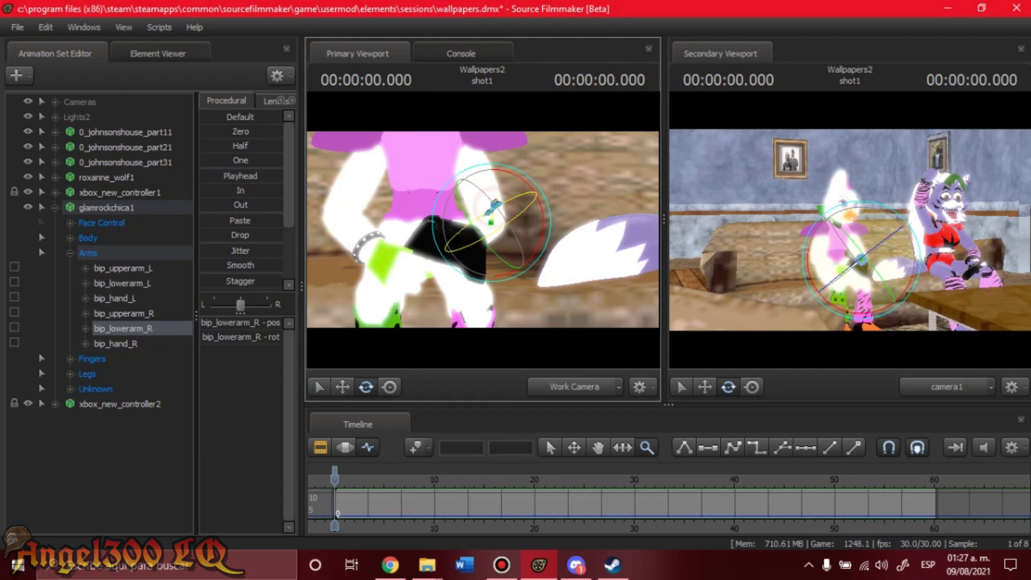
Delete the extra light under Lights2 so only light1 remains
{"action": "right_click", "coordinate": [288, 219]}
{"action": "left_click", "coordinate": [345, 338]}
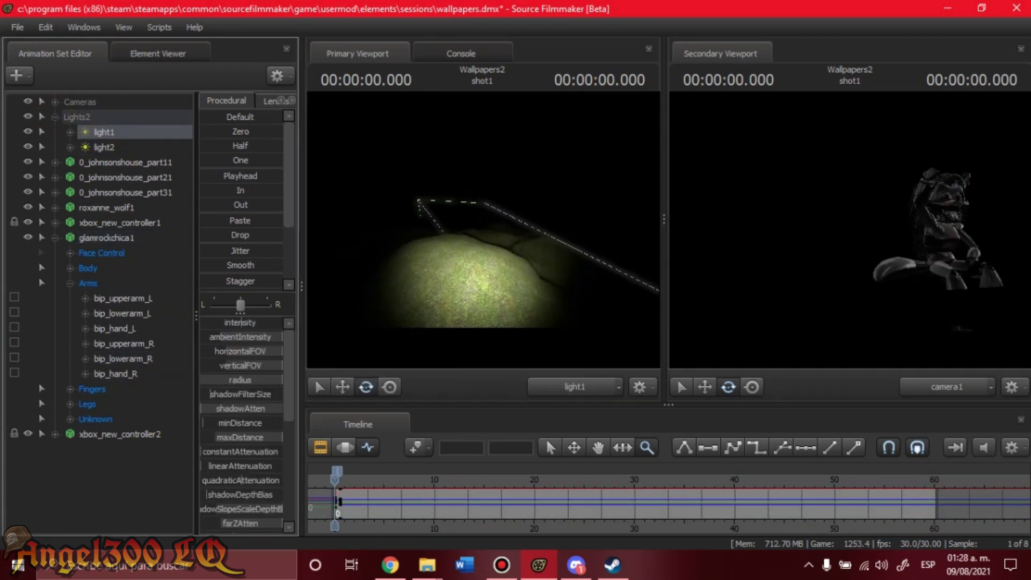
{"action": "left_click_drag", "start_coordinate": [240, 322], "coordinate": [279, 322]}
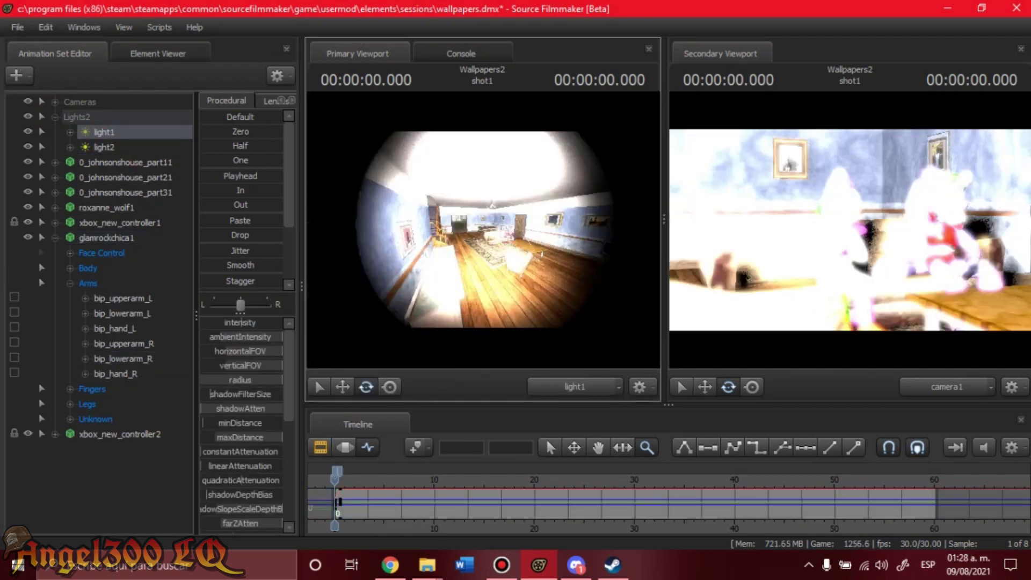
{"action": "scroll", "coordinate": [241, 460], "scroll_direction": "down", "scroll_amount": 3}
{"action": "key", "text": "Delete"}
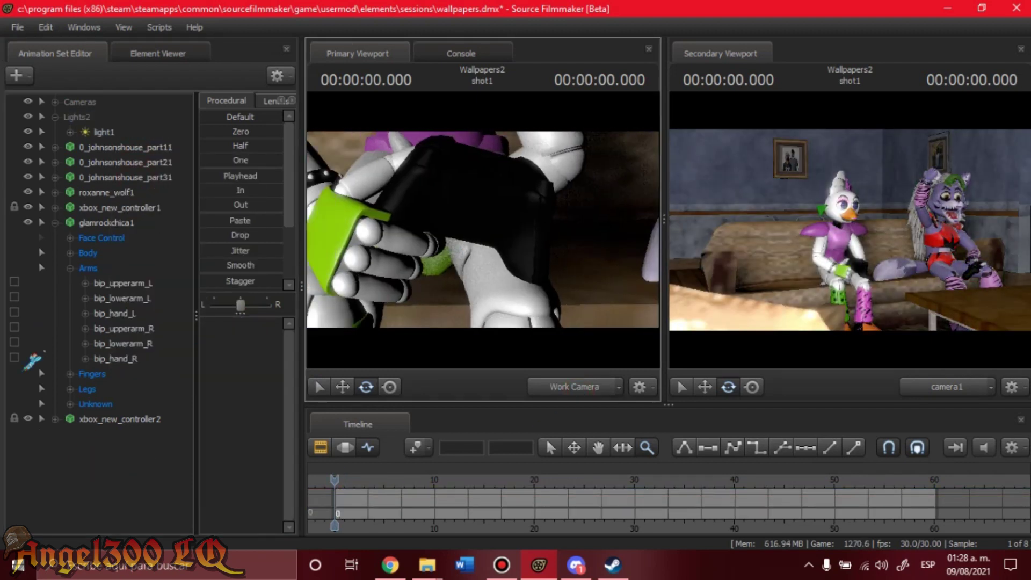
Rotate bip_lowerarm_R, bip_hand_R and the right finger bones so her right hand wraps the controller
{"action": "left_click", "coordinate": [406, 234]}
{"action": "left_click", "coordinate": [490, 241]}
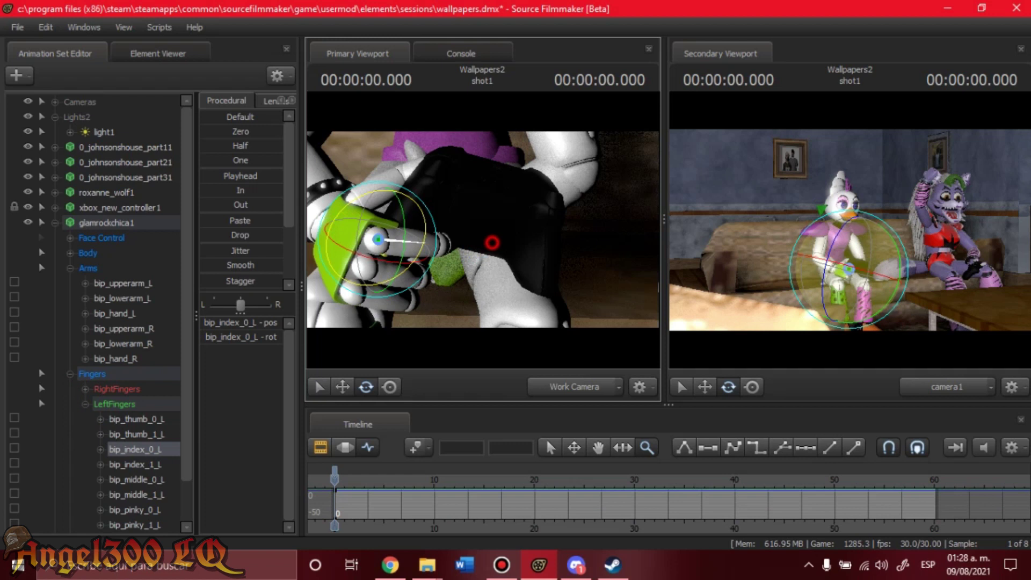
{"action": "left_click", "coordinate": [123, 344]}
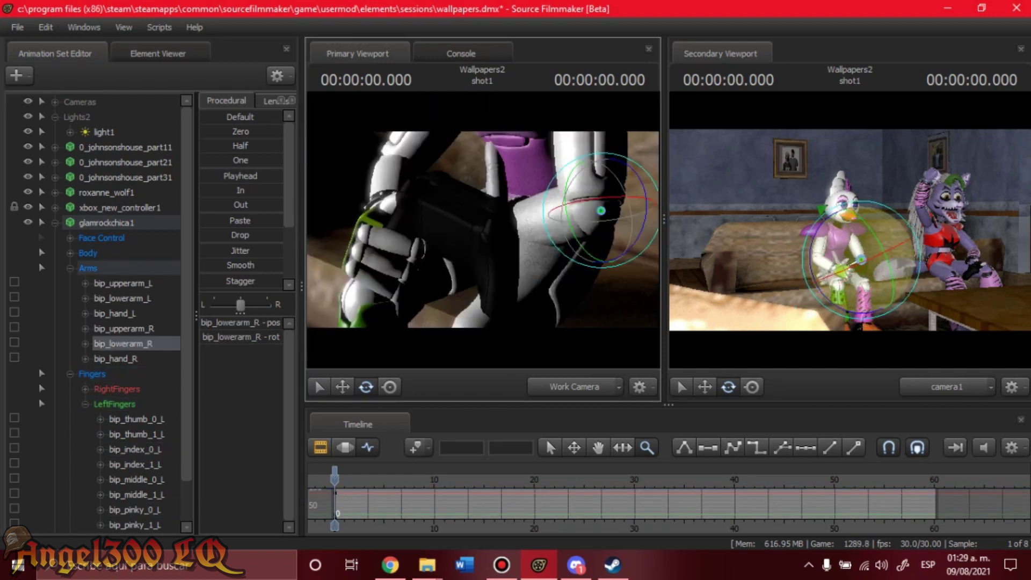
{"action": "key", "text": "Down"}
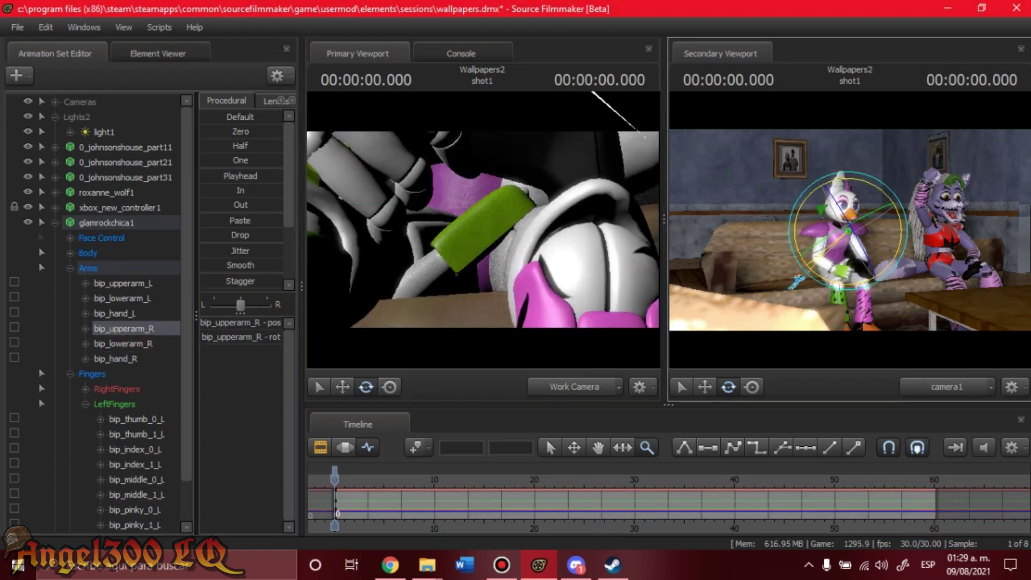
{"action": "key", "text": "Up"}
{"action": "left_click", "coordinate": [471, 242]}
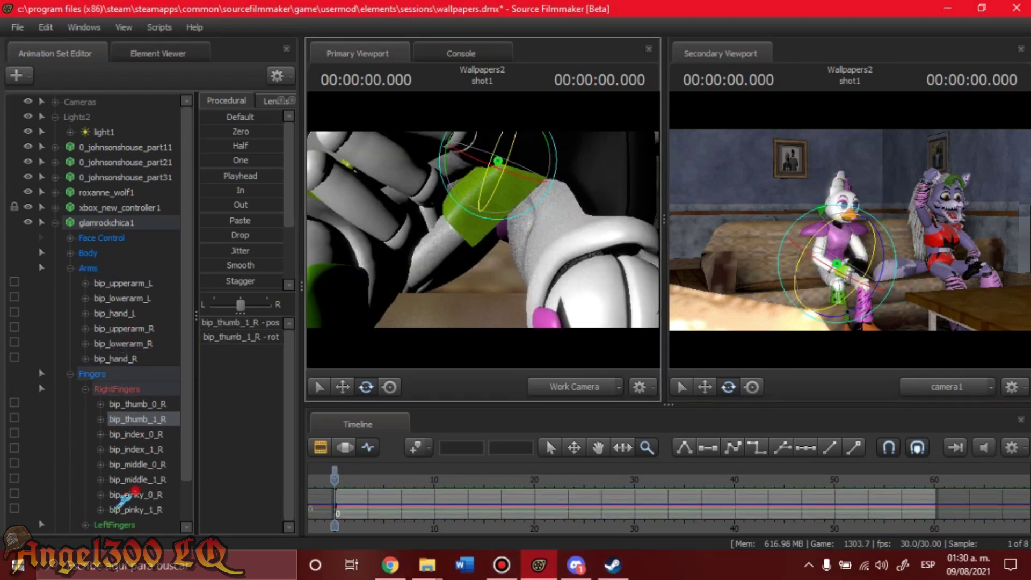
{"action": "left_click", "coordinate": [123, 494]}
{"action": "key", "text": "Down"}
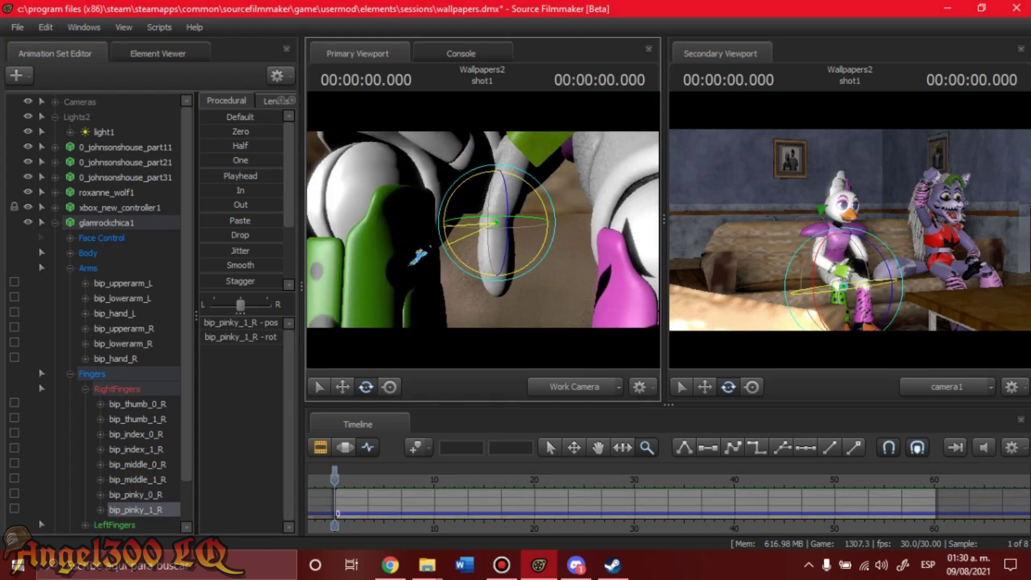
{"action": "key", "text": "Up"}
{"action": "key", "text": "Up"}
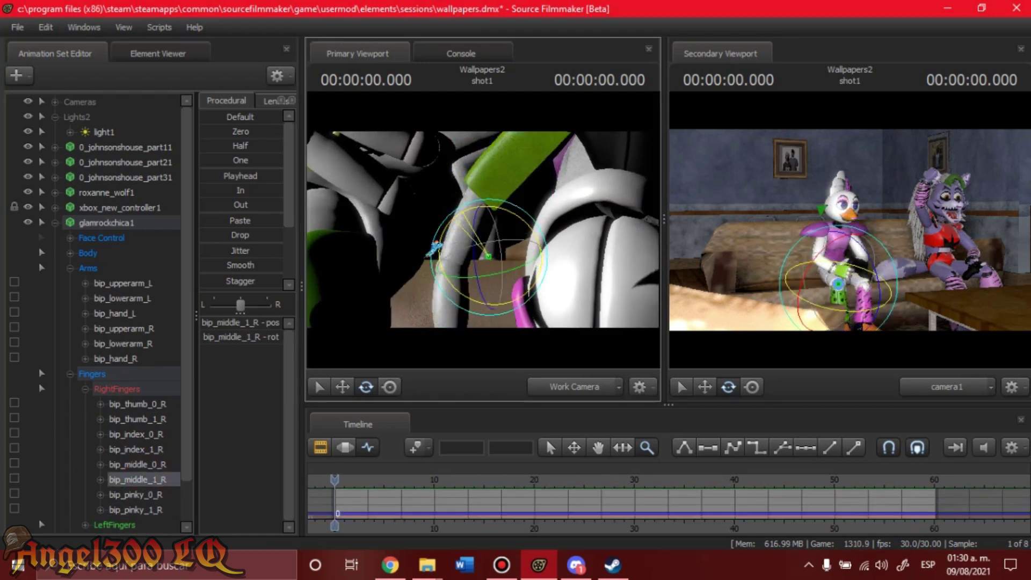
{"action": "key", "text": "Down"}
{"action": "key", "text": "Down"}
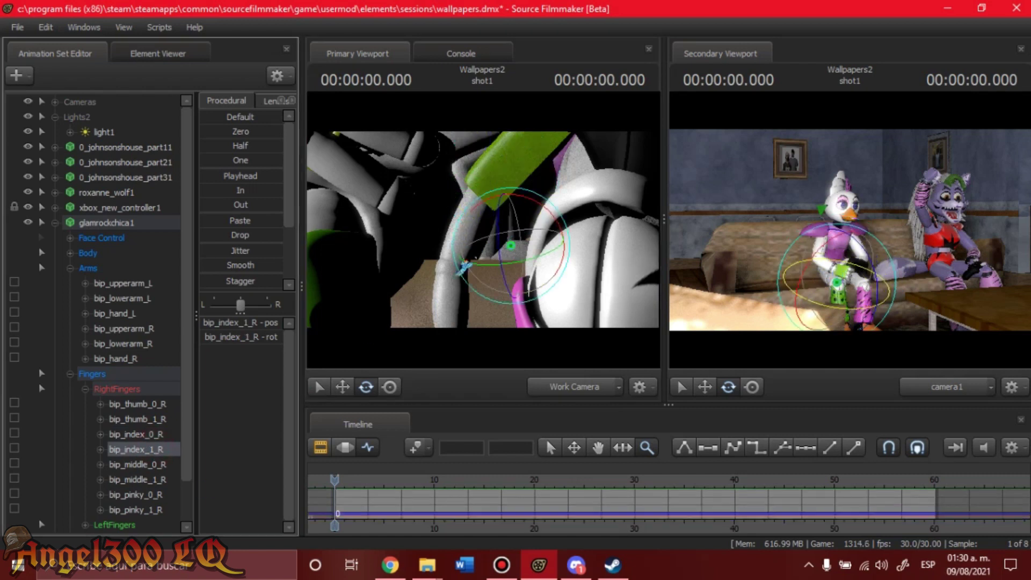
{"action": "left_click", "coordinate": [69, 268]}
Rotate Chica's bip_jaw, both eyelids and bip_shoulder_L to give her a smiling expression
{"action": "left_click", "coordinate": [85, 298]}
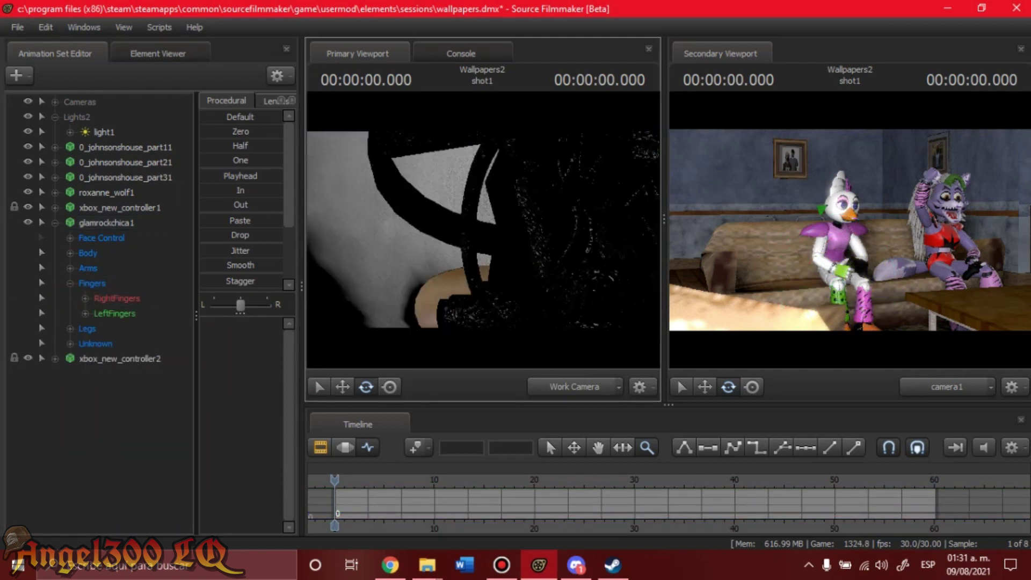
{"action": "left_click", "coordinate": [483, 253]}
{"action": "left_click_drag", "start_coordinate": [484, 252], "coordinate": [440, 231]}
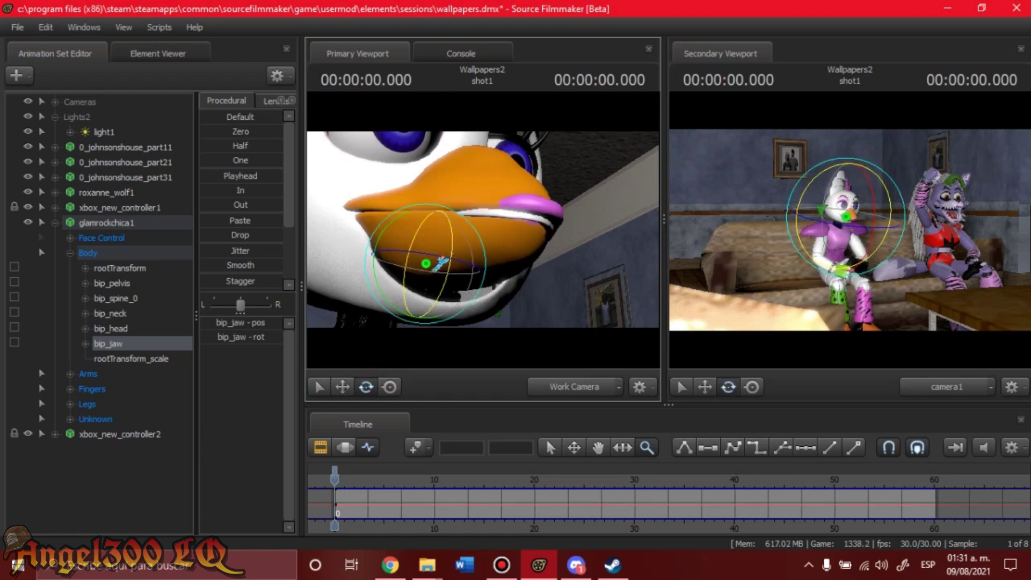
{"action": "left_click_drag", "start_coordinate": [439, 262], "coordinate": [196, 338]}
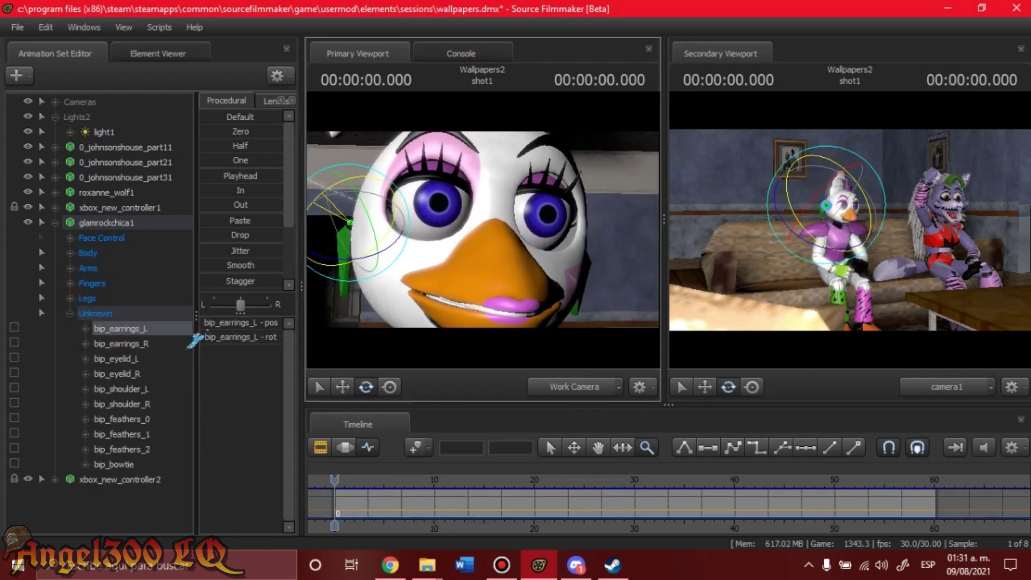
{"action": "left_click", "coordinate": [427, 231]}
{"action": "left_click", "coordinate": [541, 225], "text": "ctrl"}
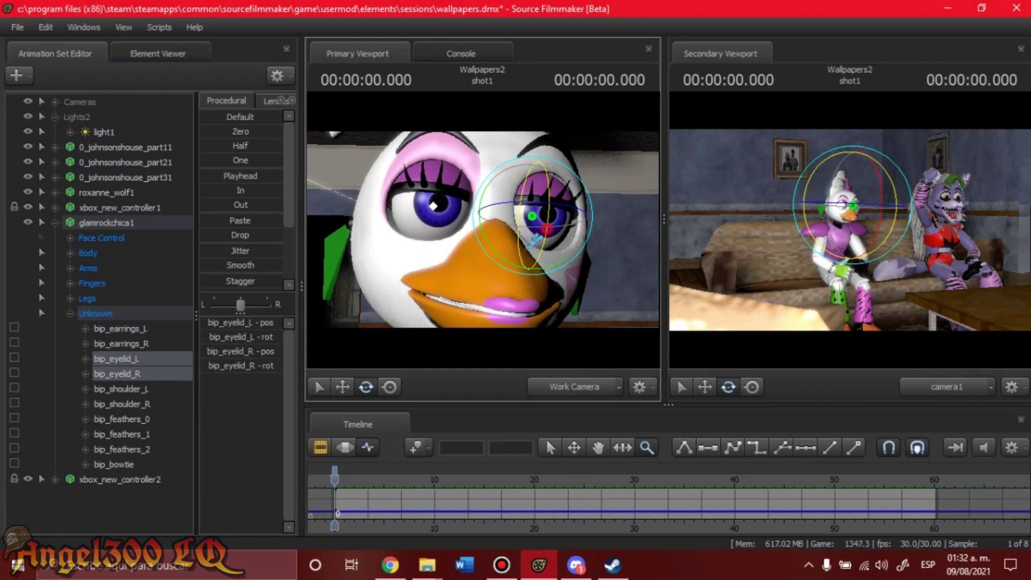
{"action": "left_click", "coordinate": [121, 388]}
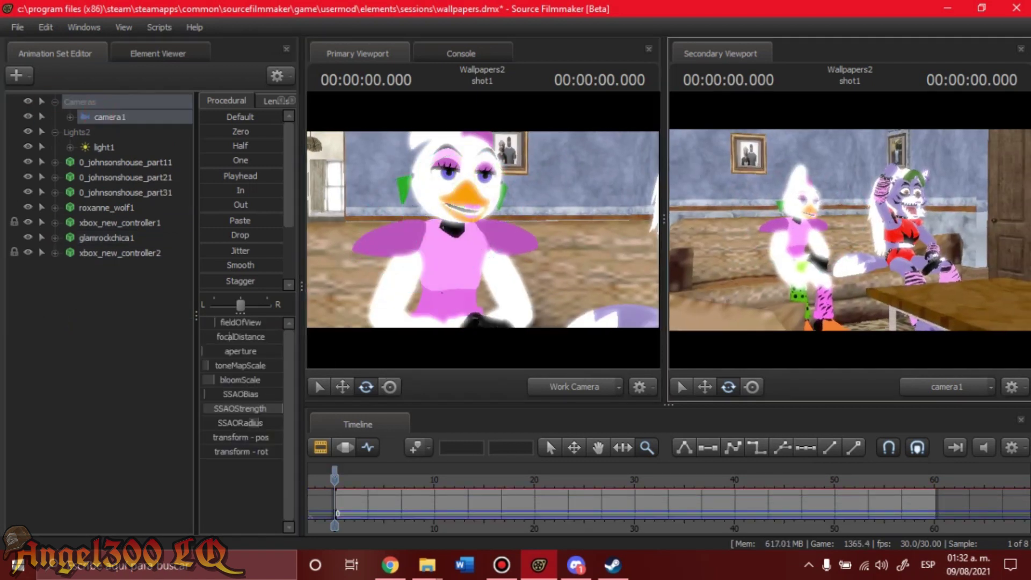
Add the xbox_series_x model to the scene and frame it in the view
{"action": "right_click", "coordinate": [113, 286]}
{"action": "left_click", "coordinate": [204, 335]}
{"action": "type", "text": "xbox"}
{"action": "left_click", "coordinate": [172, 382]}
{"action": "left_click", "coordinate": [906, 494]}
{"action": "key", "text": "f"}
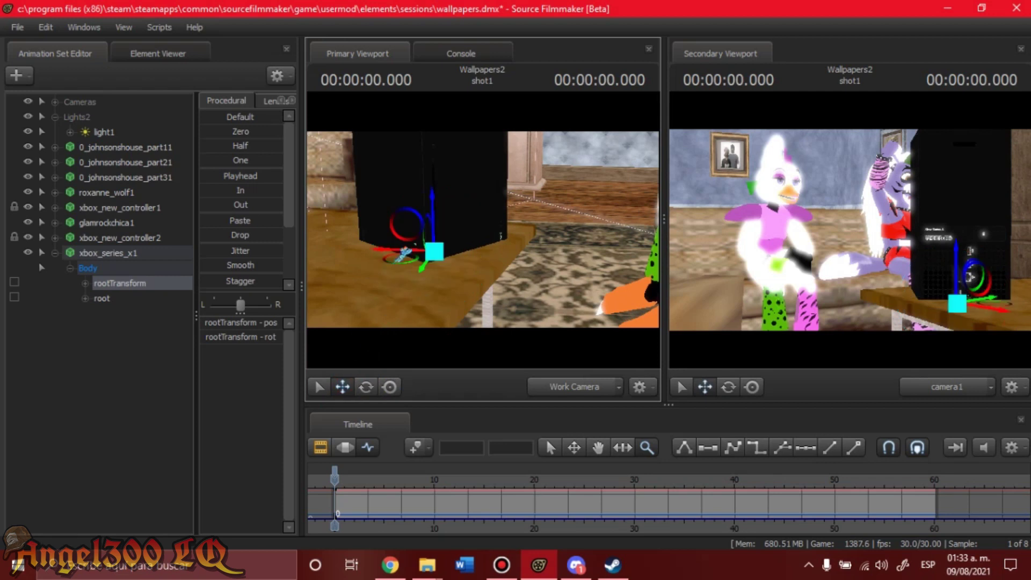
Give xbox_series_x1 a scale control, then shrink it and place it at the right of the couch
{"action": "right_click", "coordinate": [126, 254]}
{"action": "left_click", "coordinate": [311, 446]}
{"action": "left_click", "coordinate": [485, 312]}
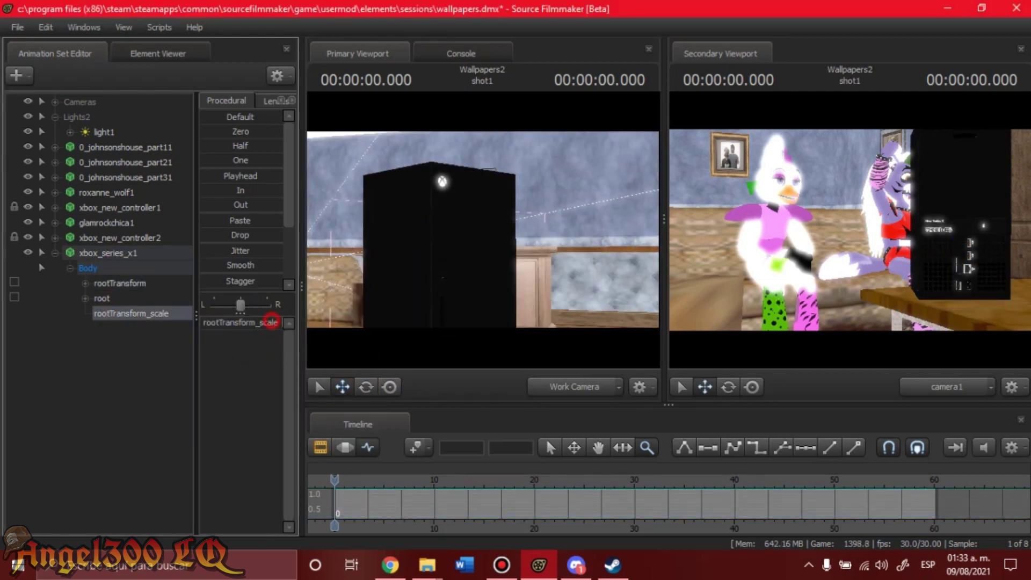
{"action": "left_click", "coordinate": [120, 283]}
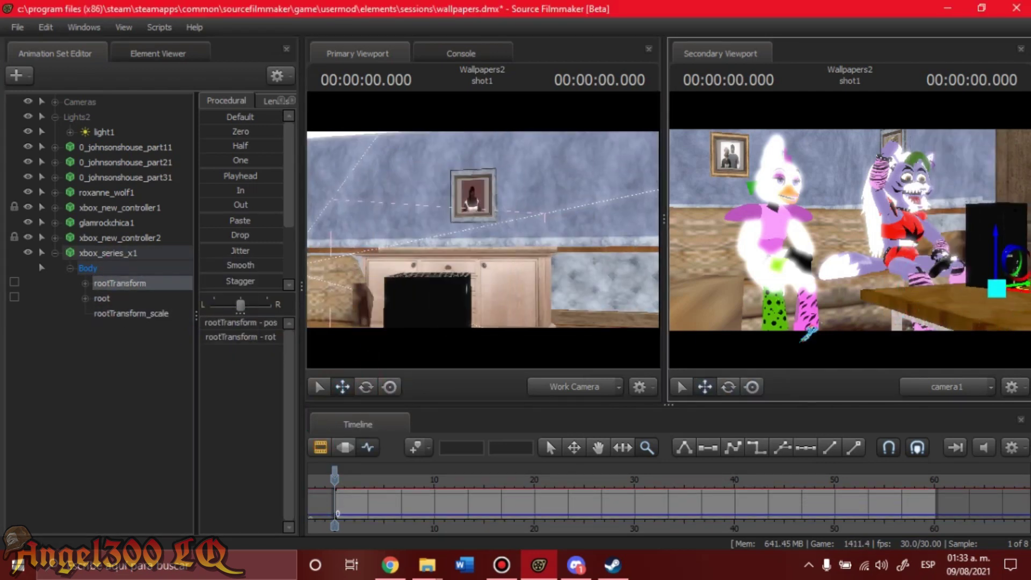
{"action": "key", "text": "f"}
{"action": "left_click", "coordinate": [131, 313]}
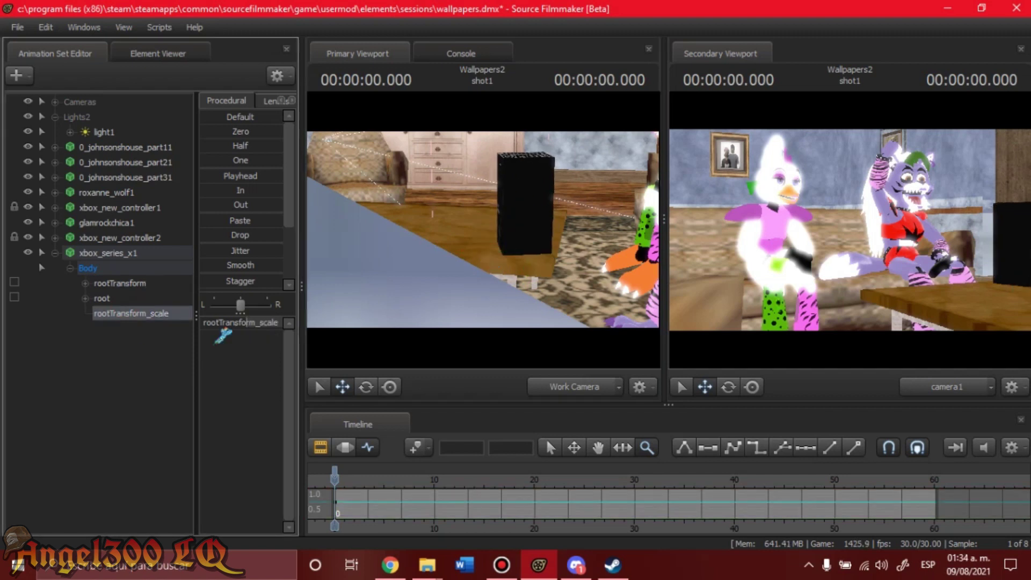
{"action": "left_click", "coordinate": [119, 283]}
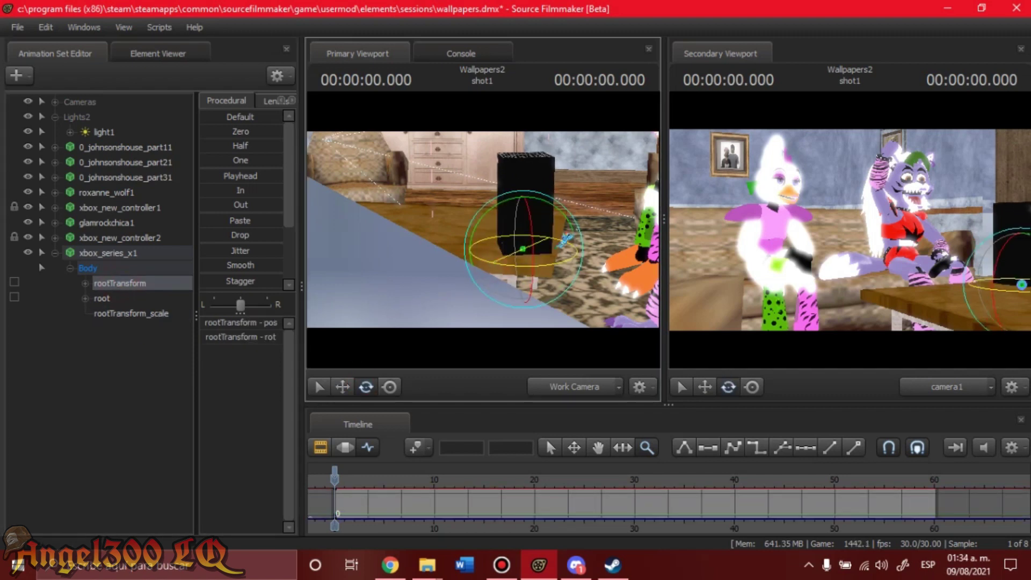
Re-aim light1 under Lights2 and open the Progressive Refinement settings
{"action": "left_click", "coordinate": [42, 116]}
{"action": "left_click", "coordinate": [102, 131]}
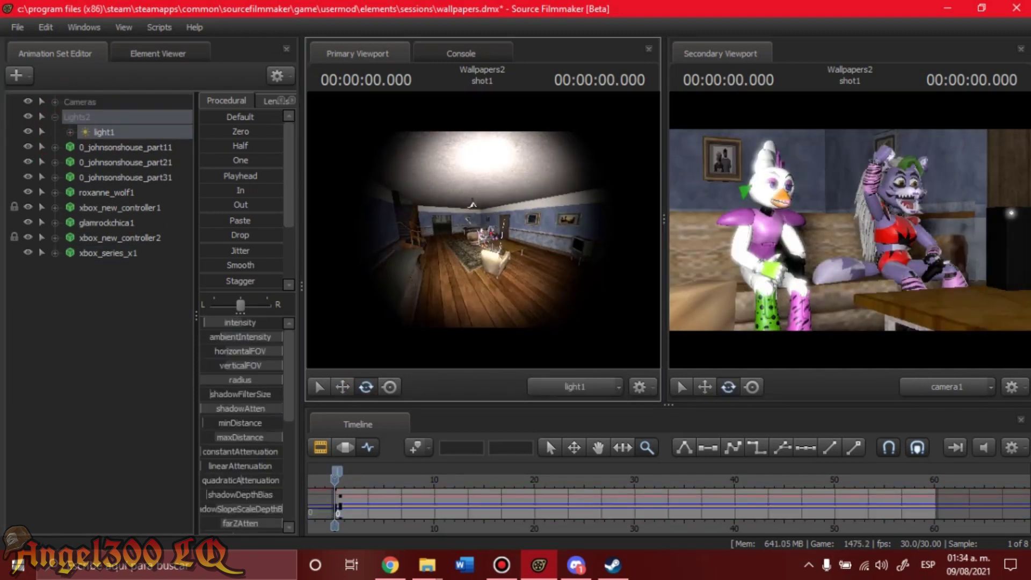
{"action": "left_click_drag", "start_coordinate": [484, 231], "coordinate": [527, 225]}
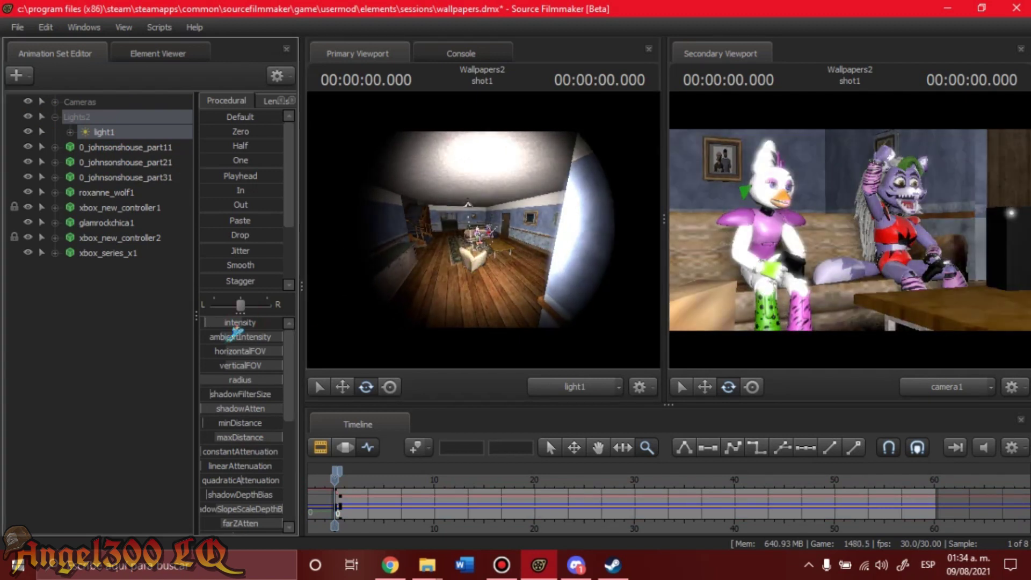
{"action": "left_click", "coordinate": [92, 315]}
{"action": "left_click", "coordinate": [538, 330]}
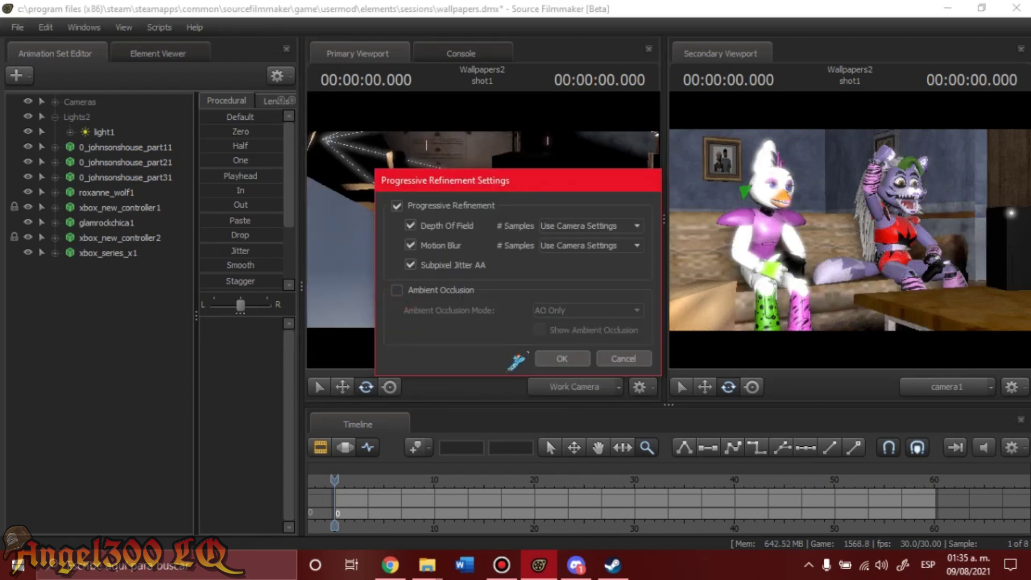
Export the scene as poster '279', a 1920×1080 PNG
{"action": "left_click", "coordinate": [562, 358]}
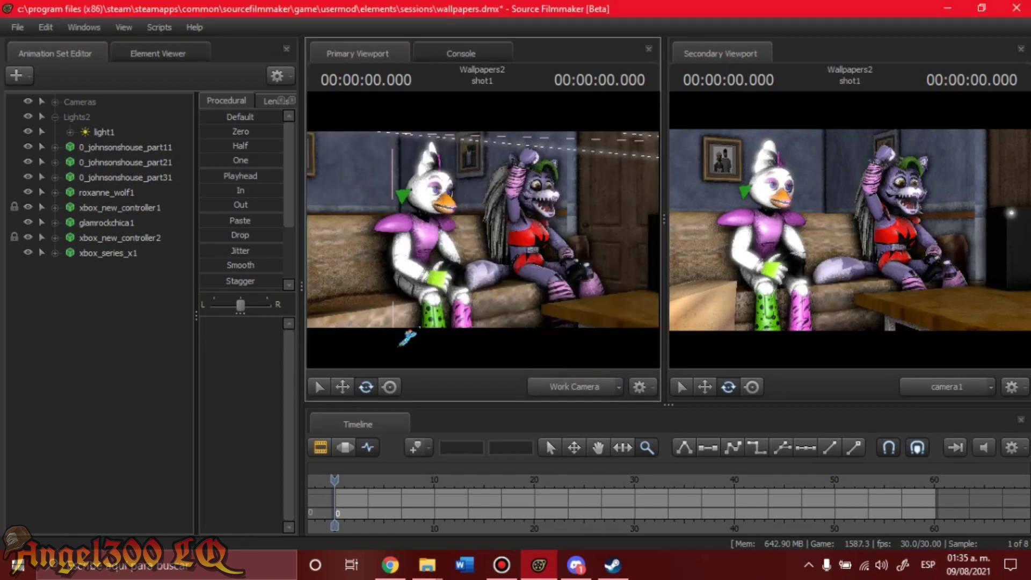
{"action": "type", "text": "279"}
{"action": "key", "text": "Return"}
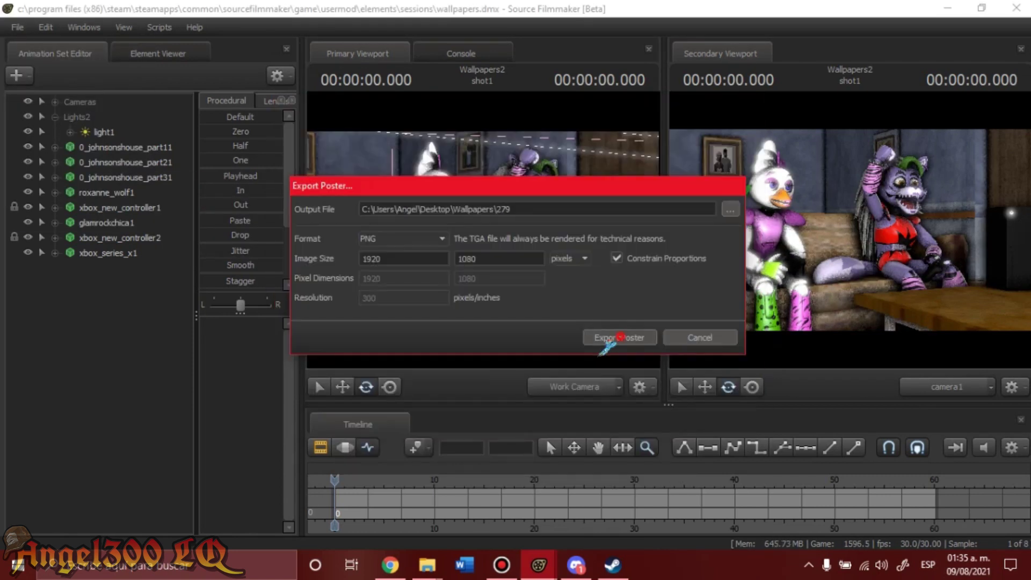
{"action": "left_click", "coordinate": [618, 338]}
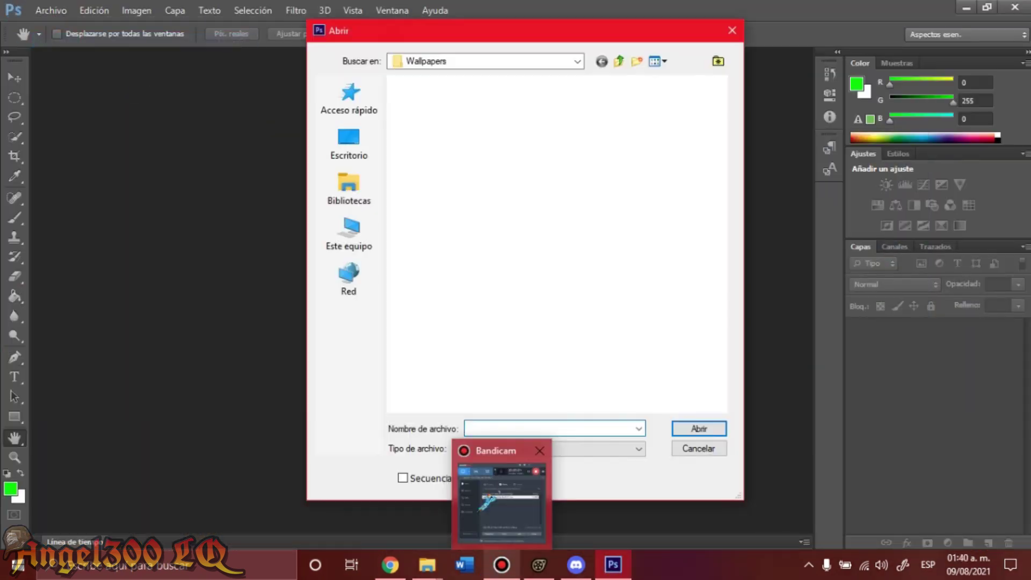
Delete the leftover 279.tga and open 279.png in Photoshop
{"action": "scroll", "coordinate": [462, 283], "scroll_direction": "down", "scroll_amount": 3}
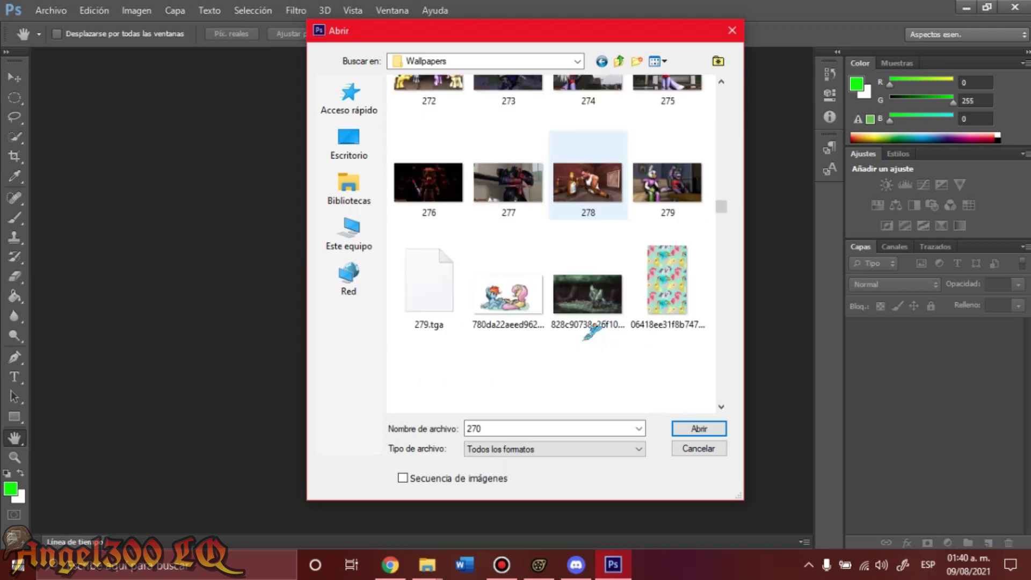
{"action": "left_click", "coordinate": [463, 284]}
{"action": "key", "text": "Delete"}
{"action": "double_click", "coordinate": [655, 217]}
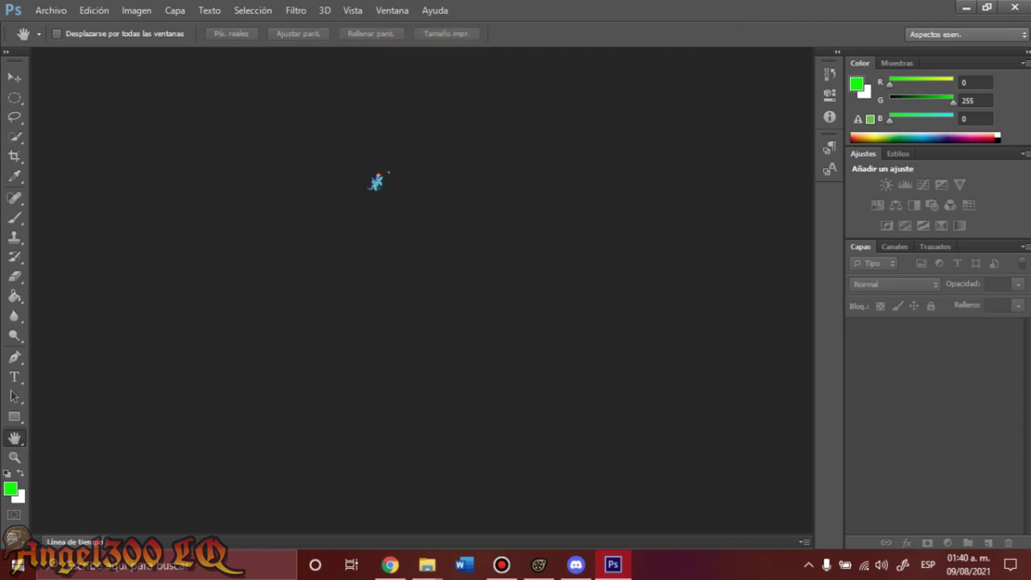
Set the copy layer to Superponer at 60% opacity, merge it into Capa 0, and inspect the result
{"action": "left_click", "coordinate": [894, 284]}
{"action": "left_click", "coordinate": [880, 177]}
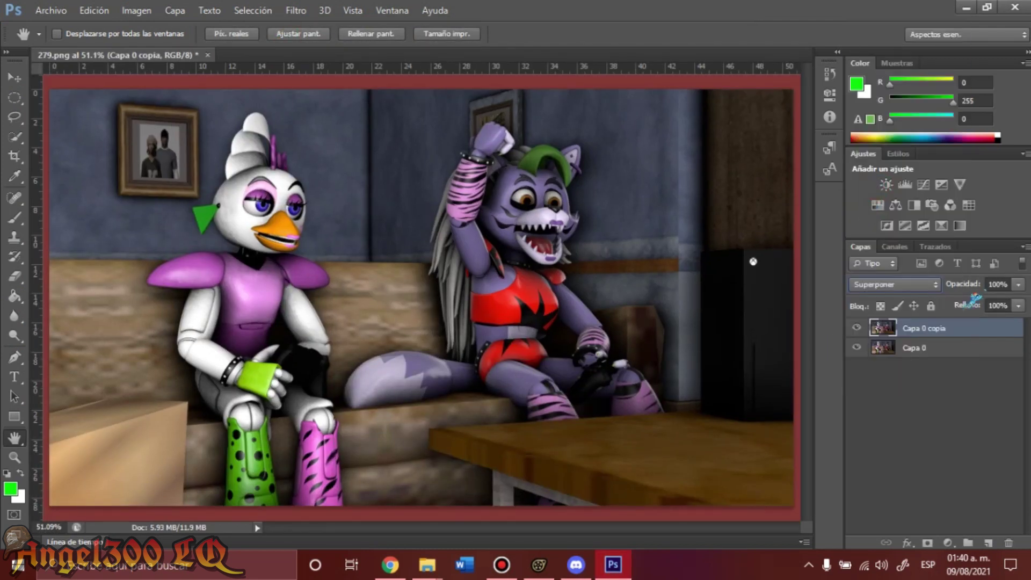
{"action": "left_click", "coordinate": [1018, 284]}
{"action": "left_click_drag", "start_coordinate": [1012, 296], "coordinate": [988, 296]}
{"action": "right_click", "coordinate": [923, 328]}
{"action": "left_click", "coordinate": [583, 382]}
{"action": "left_click", "coordinate": [230, 33]}
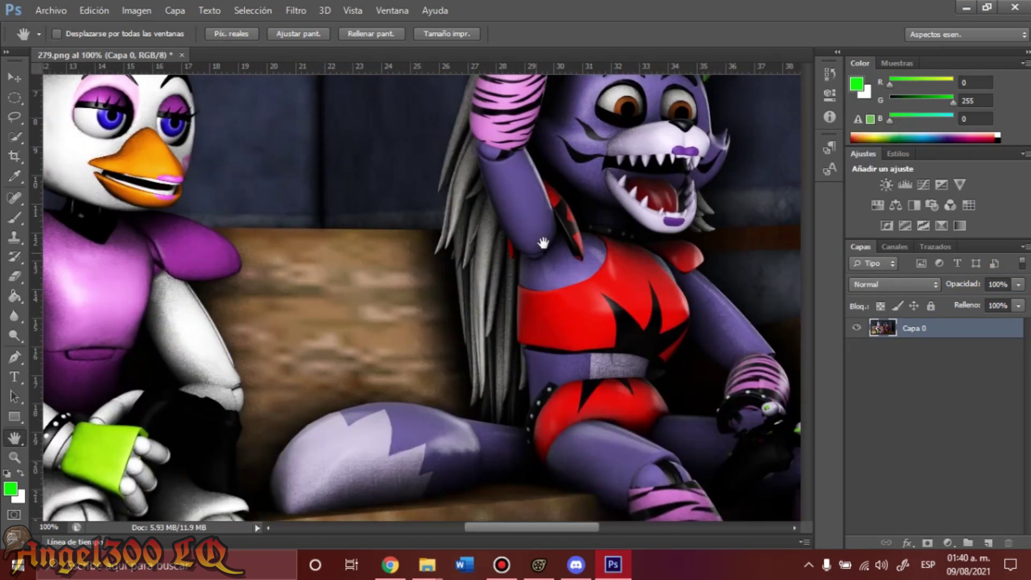
{"action": "left_click_drag", "start_coordinate": [717, 223], "coordinate": [580, 338]}
{"action": "left_click_drag", "start_coordinate": [161, 376], "coordinate": [752, 134]}
{"action": "mouse_move", "coordinate": [778, 215]}
{"action": "left_mouse_down"}
{"action": "mouse_move", "coordinate": [415, 287]}
{"action": "mouse_move", "coordinate": [177, 301]}
{"action": "left_mouse_up"}
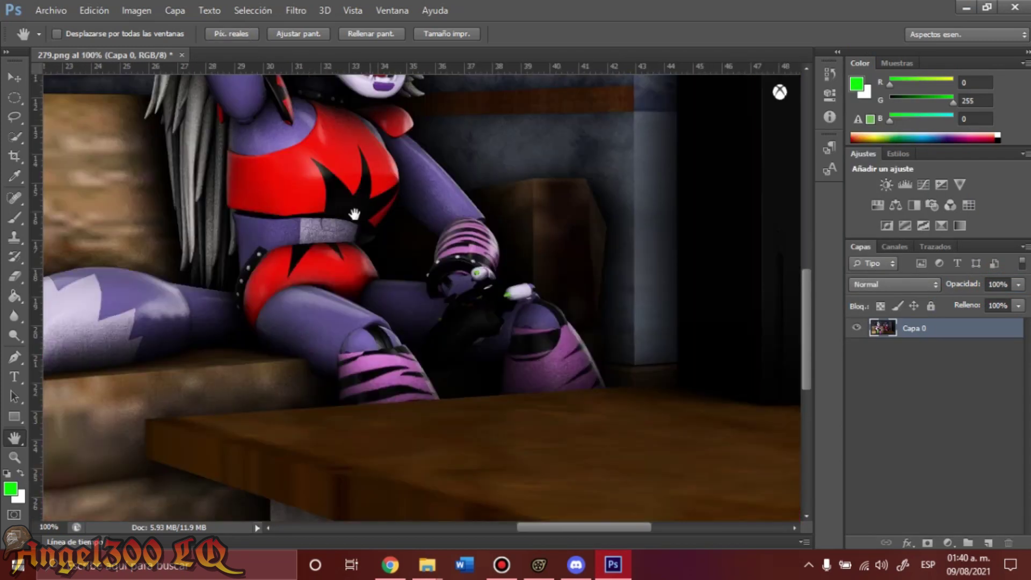
{"action": "left_click", "coordinate": [298, 33]}
Open the channel logo image from the Logos folder
{"action": "left_click", "coordinate": [51, 11]}
{"action": "left_click", "coordinate": [59, 34]}
{"action": "double_click", "coordinate": [618, 140]}
{"action": "double_click", "coordinate": [428, 472]}
{"action": "type", "text": "log"}
{"action": "key", "text": "Return"}
{"action": "left_click", "coordinate": [521, 341]}
{"action": "double_click", "coordinate": [521, 341]}
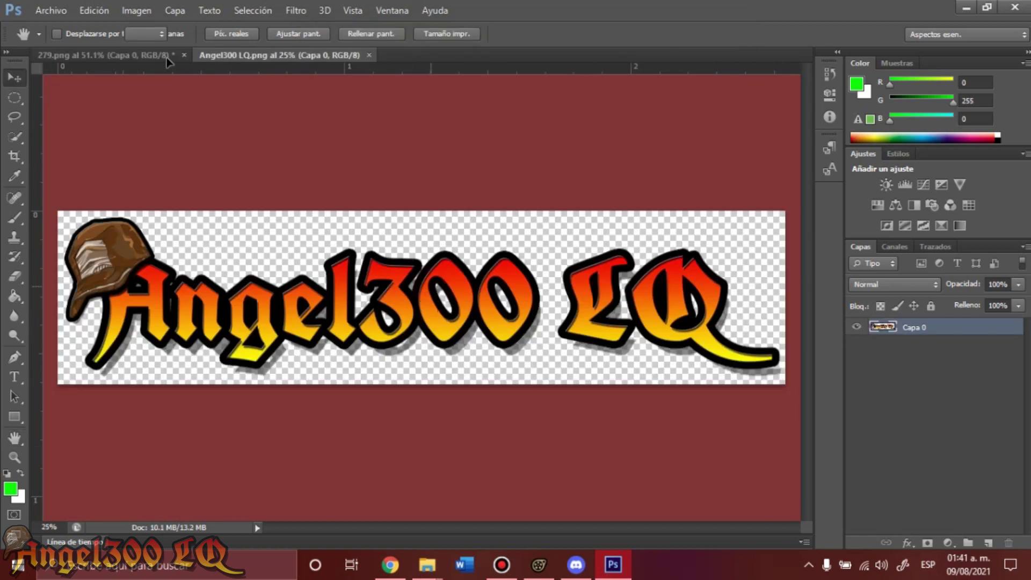
Place the channel logo in 279.png as a ~12% watermark in the lower-left corner
{"action": "key", "text": "v"}
{"action": "left_click_drag", "start_coordinate": [408, 279], "coordinate": [108, 55]}
{"action": "left_click_drag", "start_coordinate": [629, 333], "coordinate": [279, 333]}
{"action": "key", "text": "ctrl+t"}
{"action": "left_click_drag", "start_coordinate": [409, 309], "coordinate": [217, 466]}
{"action": "left_click_drag", "start_coordinate": [161, 486], "coordinate": [141, 497]}
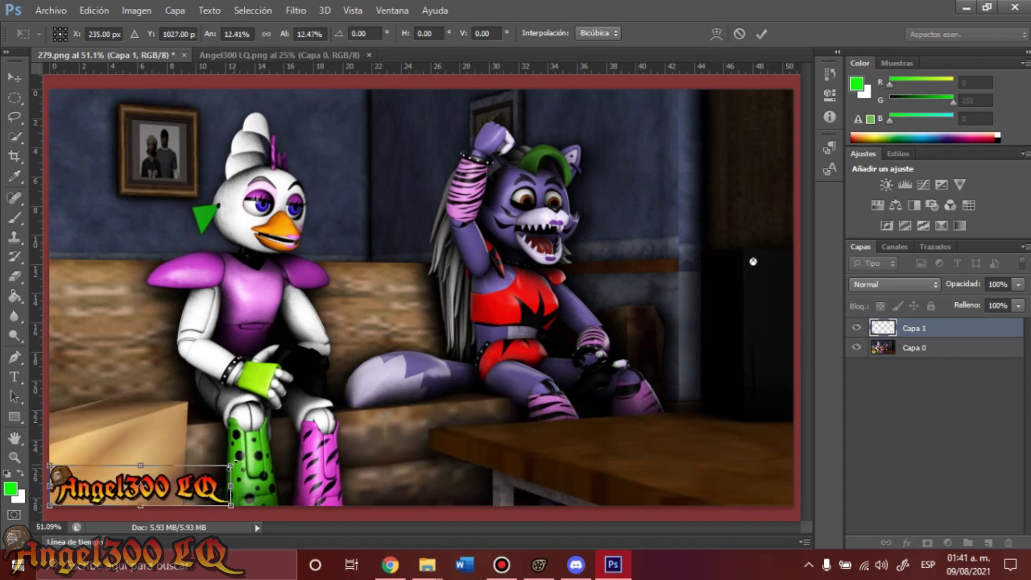
{"action": "key", "text": "Return"}
{"action": "right_click", "coordinate": [913, 328]}
{"action": "key", "text": "Escape"}
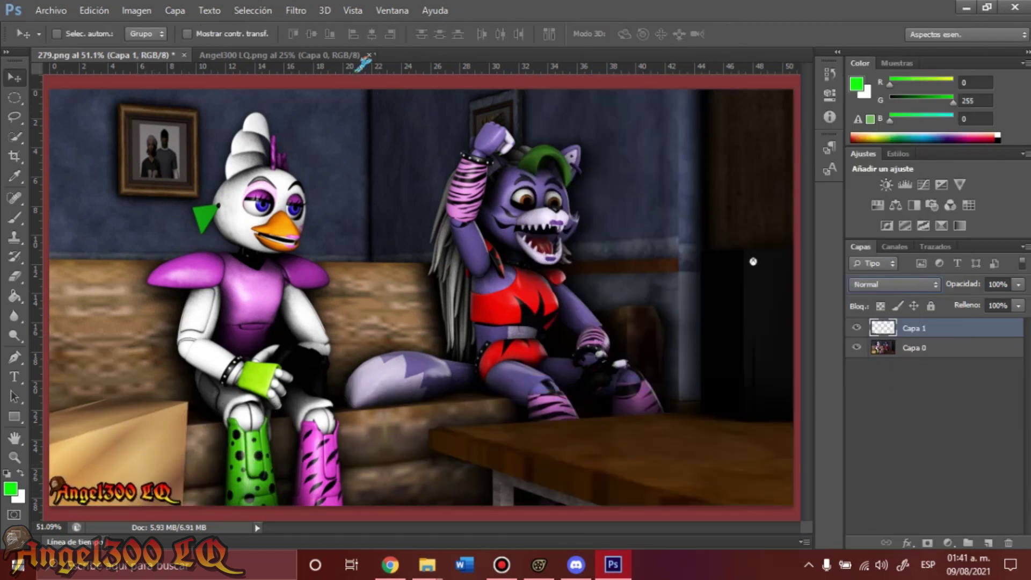
{"action": "left_click_drag", "start_coordinate": [304, 90], "coordinate": [328, 292], "text": "ctrl"}
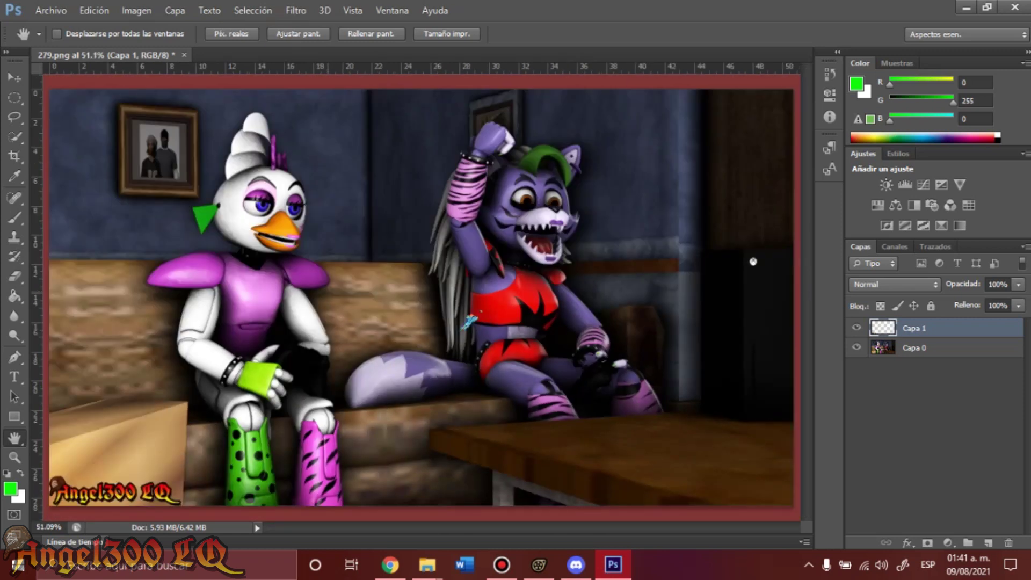
Start saving the watermarked wallpaper as 279 and choose its file format
{"action": "key", "text": "ctrl+shift+s"}
{"action": "left_click", "coordinate": [469, 321]}
{"action": "left_click", "coordinate": [484, 511]}
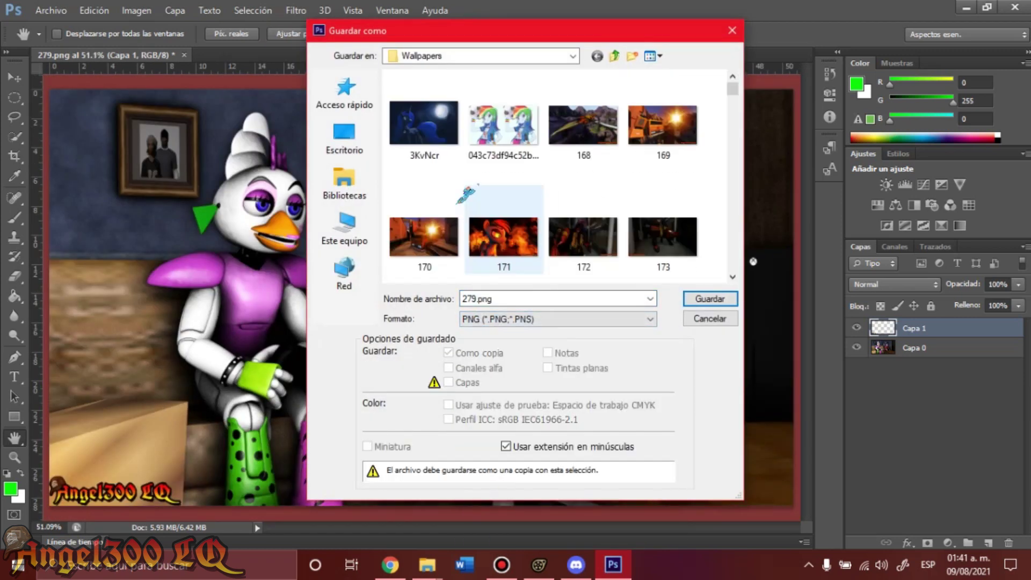
{"action": "left_click", "coordinate": [490, 319]}
{"action": "left_click", "coordinate": [510, 404]}
{"action": "key", "text": "Return"}
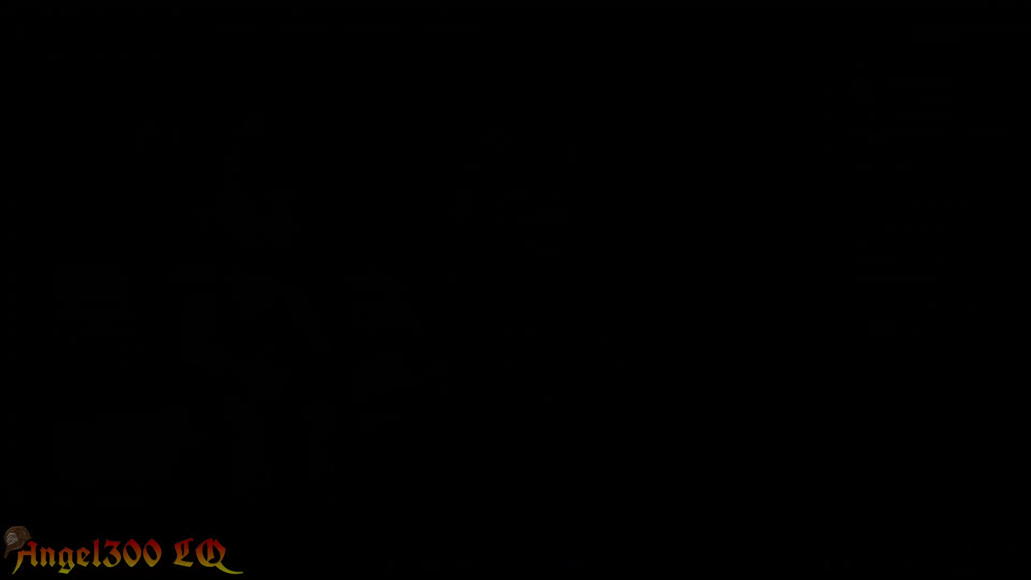